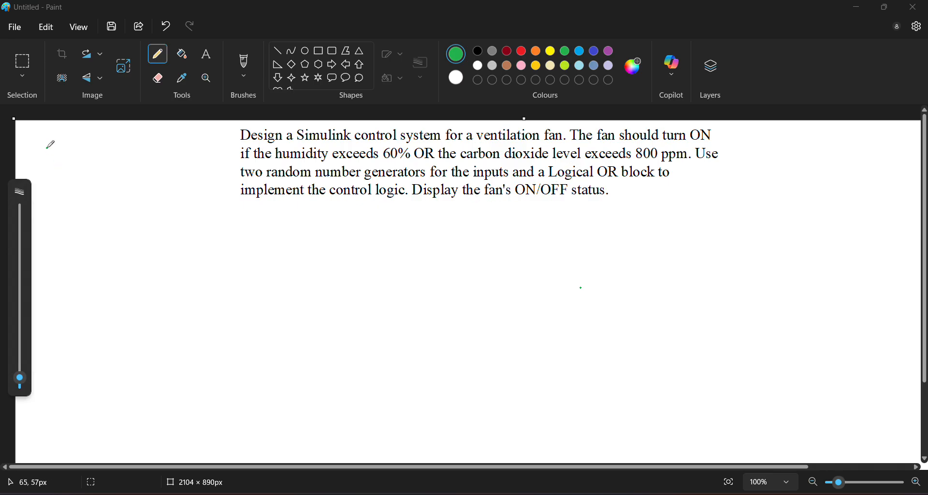
Handwrite the two fan conditions "H>60" and "CO2>800" in green beside and below the start of the problem text
{"action": "left_click_drag", "start_coordinate": [47, 146], "coordinate": [45, 177]}
{"action": "mouse_move", "coordinate": [62, 147]}
{"action": "left_mouse_down"}
{"action": "mouse_move", "coordinate": [65, 181]}
{"action": "mouse_move", "coordinate": [66, 165]}
{"action": "mouse_move", "coordinate": [118, 167]}
{"action": "mouse_move", "coordinate": [83, 185]}
{"action": "left_mouse_up"}
{"action": "mouse_move", "coordinate": [142, 144]}
{"action": "left_mouse_down"}
{"action": "mouse_move", "coordinate": [136, 167]}
{"action": "mouse_move", "coordinate": [159, 174]}
{"action": "mouse_move", "coordinate": [134, 177]}
{"action": "left_mouse_up"}
{"action": "mouse_move", "coordinate": [177, 152]}
{"action": "left_mouse_down"}
{"action": "mouse_move", "coordinate": [209, 175]}
{"action": "mouse_move", "coordinate": [179, 152]}
{"action": "left_mouse_up"}
{"action": "left_click_drag", "start_coordinate": [67, 205], "coordinate": [96, 240]}
{"action": "mouse_move", "coordinate": [99, 207]}
{"action": "left_mouse_down"}
{"action": "mouse_move", "coordinate": [126, 237]}
{"action": "mouse_move", "coordinate": [110, 206]}
{"action": "mouse_move", "coordinate": [100, 207]}
{"action": "mouse_move", "coordinate": [163, 244]}
{"action": "left_mouse_up"}
{"action": "mouse_move", "coordinate": [171, 209]}
{"action": "left_mouse_down"}
{"action": "mouse_move", "coordinate": [184, 212]}
{"action": "mouse_move", "coordinate": [179, 237]}
{"action": "left_mouse_up"}
{"action": "mouse_move", "coordinate": [231, 216]}
{"action": "left_mouse_down"}
{"action": "mouse_move", "coordinate": [218, 225]}
{"action": "mouse_move", "coordinate": [227, 243]}
{"action": "mouse_move", "coordinate": [235, 215]}
{"action": "mouse_move", "coordinate": [252, 213]}
{"action": "mouse_move", "coordinate": [265, 231]}
{"action": "mouse_move", "coordinate": [256, 211]}
{"action": "mouse_move", "coordinate": [272, 216]}
{"action": "mouse_move", "coordinate": [275, 233]}
{"action": "mouse_move", "coordinate": [281, 213]}
{"action": "left_mouse_up"}
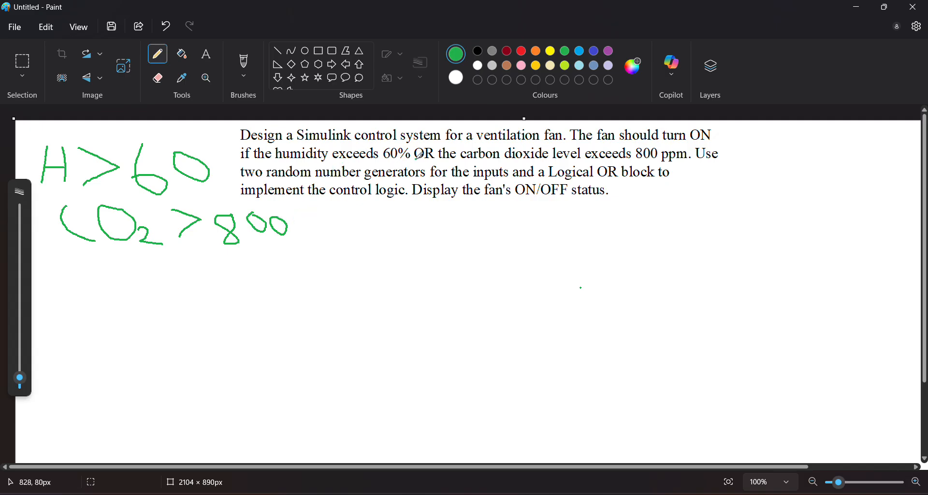
Underline "OR" in the problem text and handwrite the truth-table headings H and CO2 below the text
{"action": "left_click_drag", "start_coordinate": [417, 159], "coordinate": [434, 159]}
{"action": "left_click_drag", "start_coordinate": [419, 211], "coordinate": [418, 251]}
{"action": "mouse_move", "coordinate": [436, 210]}
{"action": "left_mouse_down"}
{"action": "mouse_move", "coordinate": [436, 244]}
{"action": "mouse_move", "coordinate": [436, 228]}
{"action": "left_mouse_up"}
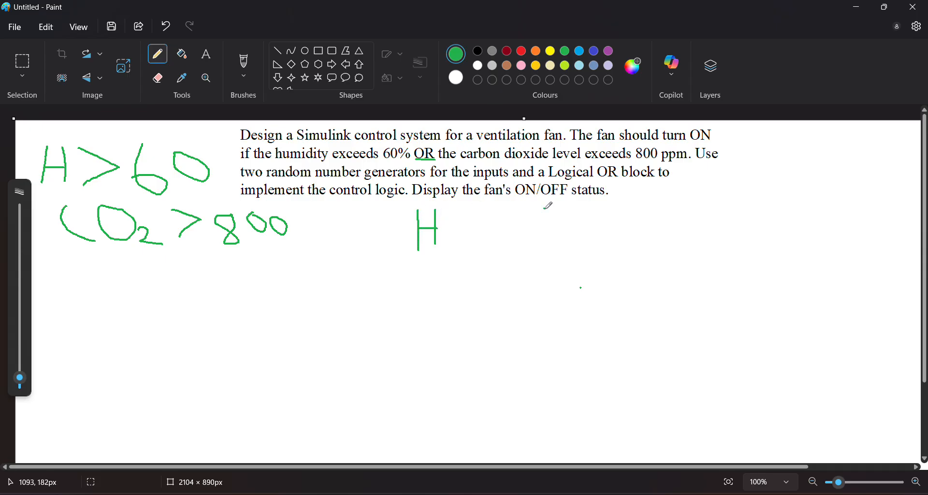
{"action": "left_click_drag", "start_coordinate": [551, 209], "coordinate": [562, 238]}
{"action": "mouse_move", "coordinate": [577, 207]}
{"action": "left_mouse_down"}
{"action": "mouse_move", "coordinate": [575, 235]}
{"action": "mouse_move", "coordinate": [578, 209]}
{"action": "mouse_move", "coordinate": [566, 207]}
{"action": "mouse_move", "coordinate": [614, 239]}
{"action": "left_mouse_up"}
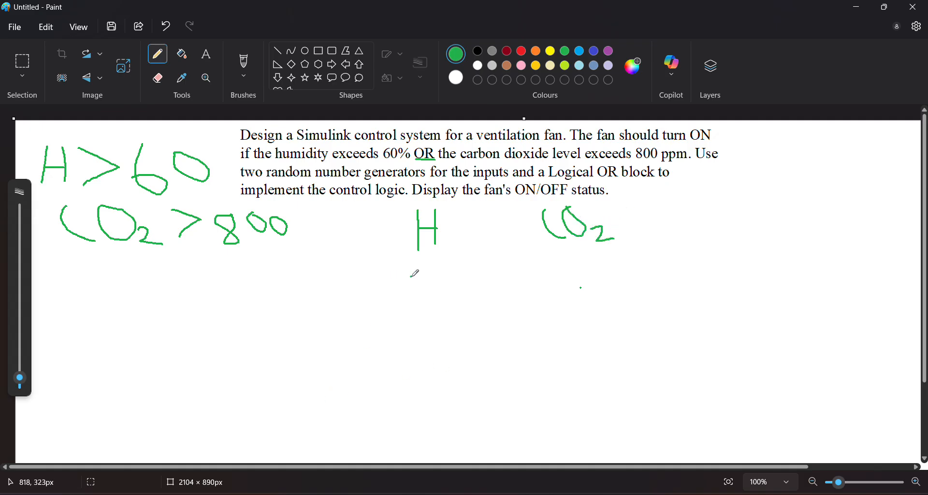
Draw the first truth-table row with a check mark under H, a cross under CO2 and the result ON
{"action": "mouse_move", "coordinate": [415, 280]}
{"action": "left_mouse_down"}
{"action": "mouse_move", "coordinate": [428, 282]}
{"action": "mouse_move", "coordinate": [465, 245]}
{"action": "left_mouse_up"}
{"action": "left_click", "coordinate": [518, 241]}
{"action": "key", "text": "ctrl+z"}
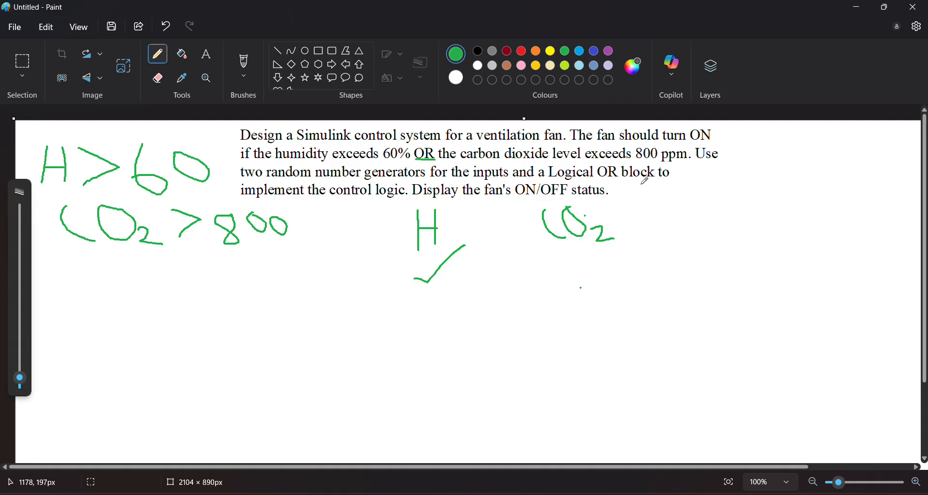
{"action": "mouse_move", "coordinate": [569, 252]}
{"action": "left_mouse_down"}
{"action": "mouse_move", "coordinate": [614, 269]}
{"action": "mouse_move", "coordinate": [598, 267]}
{"action": "left_mouse_up"}
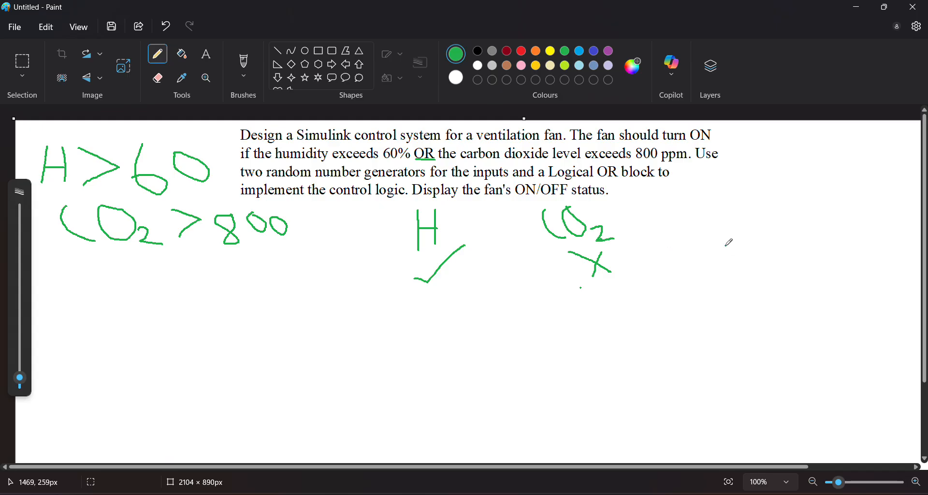
{"action": "mouse_move", "coordinate": [728, 245]}
{"action": "left_mouse_down"}
{"action": "mouse_move", "coordinate": [725, 274]}
{"action": "mouse_move", "coordinate": [733, 245]}
{"action": "mouse_move", "coordinate": [746, 257]}
{"action": "mouse_move", "coordinate": [746, 281]}
{"action": "mouse_move", "coordinate": [751, 250]}
{"action": "mouse_move", "coordinate": [771, 235]}
{"action": "left_mouse_up"}
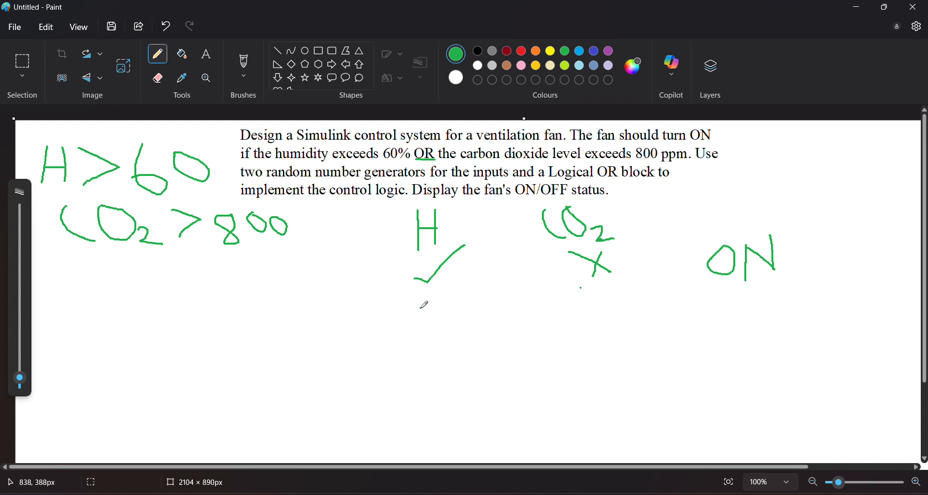
Draw the second truth-table row with check marks under both H and CO2 and the result ON
{"action": "mouse_move", "coordinate": [420, 308]}
{"action": "left_mouse_down"}
{"action": "mouse_move", "coordinate": [449, 320]}
{"action": "mouse_move", "coordinate": [478, 278]}
{"action": "left_mouse_up"}
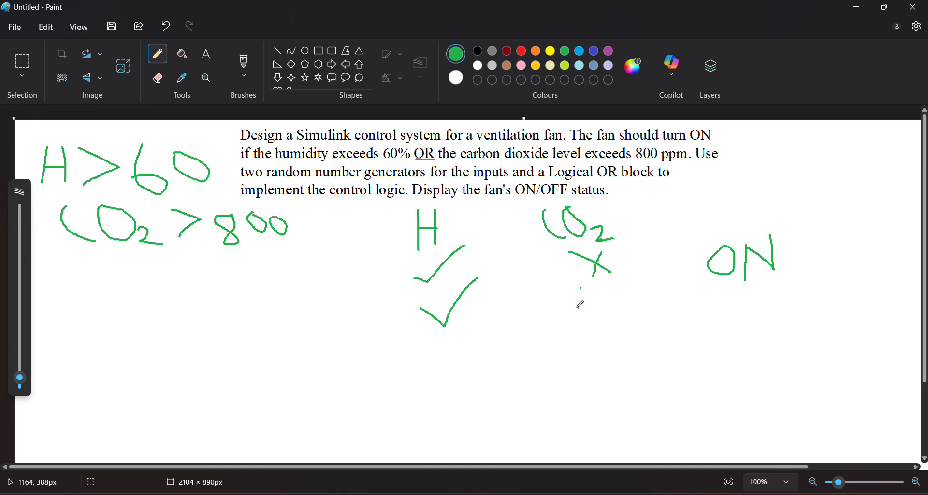
{"action": "mouse_move", "coordinate": [576, 308]}
{"action": "left_mouse_down"}
{"action": "mouse_move", "coordinate": [600, 312]}
{"action": "mouse_move", "coordinate": [645, 266]}
{"action": "left_mouse_up"}
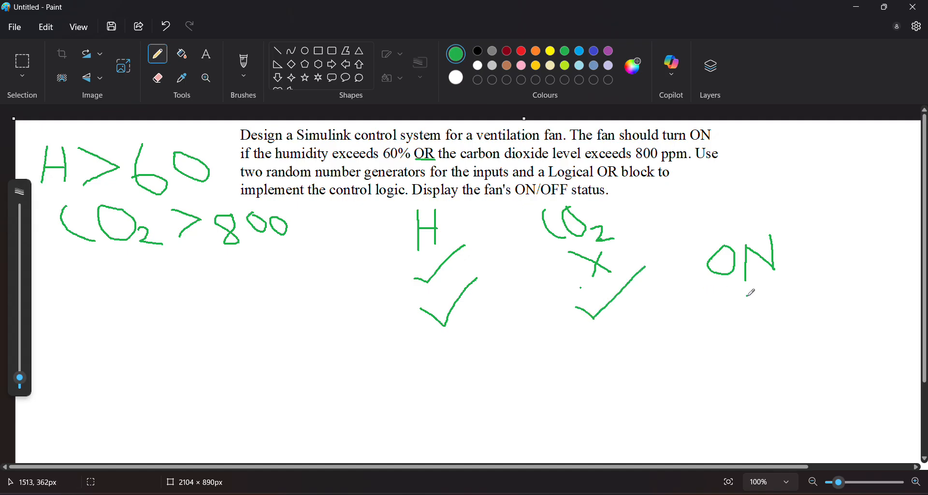
{"action": "mouse_move", "coordinate": [725, 299]}
{"action": "left_mouse_down"}
{"action": "mouse_move", "coordinate": [738, 314]}
{"action": "mouse_move", "coordinate": [734, 302]}
{"action": "mouse_move", "coordinate": [755, 303]}
{"action": "mouse_move", "coordinate": [777, 322]}
{"action": "mouse_move", "coordinate": [779, 293]}
{"action": "left_mouse_up"}
Draw the third truth-table row with a cross under H, a check mark under CO2 and the result ON
{"action": "mouse_move", "coordinate": [430, 347]}
{"action": "left_mouse_down"}
{"action": "mouse_move", "coordinate": [484, 365]}
{"action": "mouse_move", "coordinate": [448, 372]}
{"action": "left_mouse_up"}
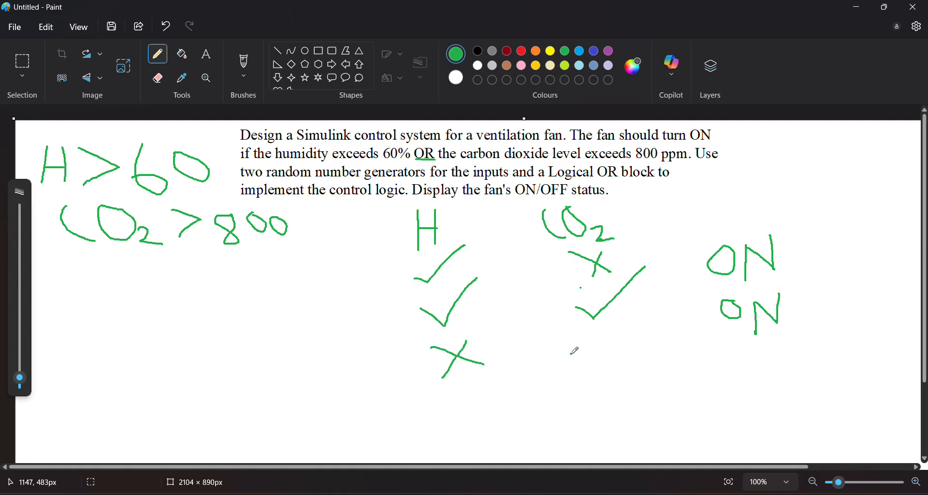
{"action": "left_click_drag", "start_coordinate": [575, 349], "coordinate": [639, 327]}
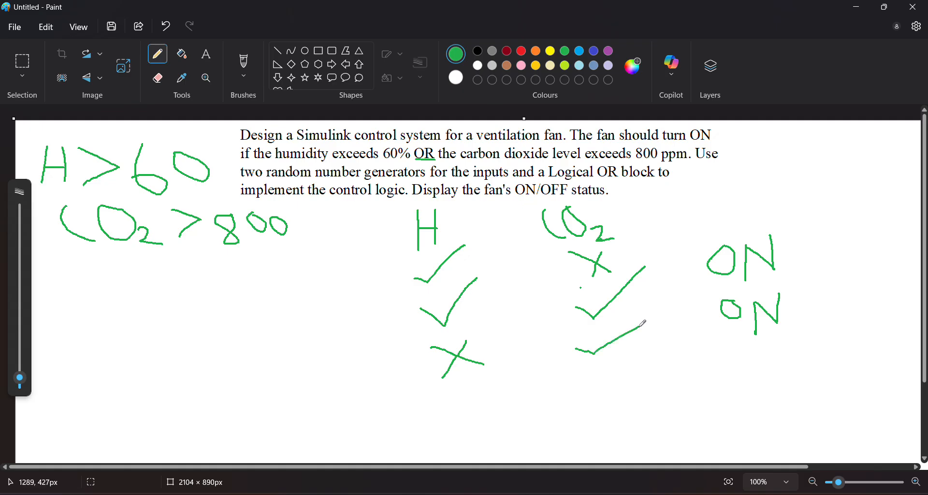
{"action": "mouse_move", "coordinate": [735, 345]}
{"action": "left_mouse_down"}
{"action": "mouse_move", "coordinate": [732, 361]}
{"action": "mouse_move", "coordinate": [743, 349]}
{"action": "mouse_move", "coordinate": [734, 344]}
{"action": "mouse_move", "coordinate": [758, 366]}
{"action": "mouse_move", "coordinate": [771, 333]}
{"action": "left_mouse_up"}
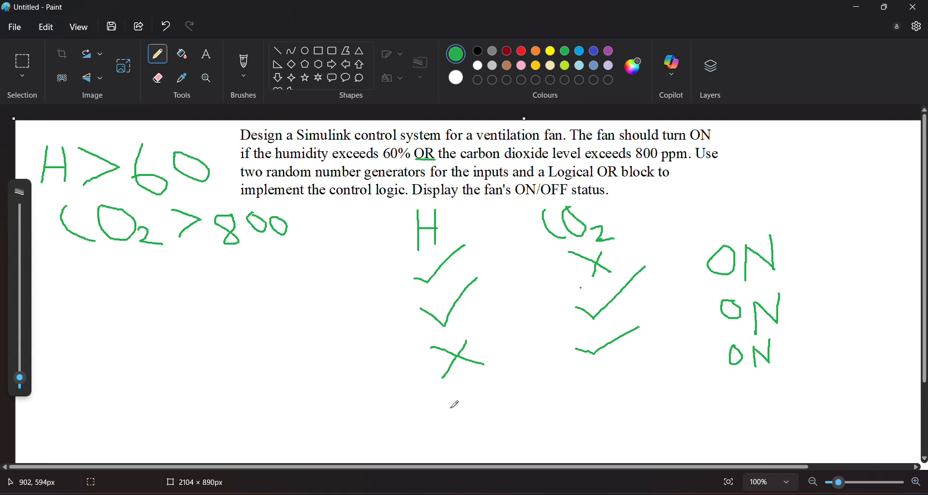
Draw the fourth truth-table row with crosses under both H and CO2 and the result OFF
{"action": "mouse_move", "coordinate": [442, 407]}
{"action": "left_mouse_down"}
{"action": "mouse_move", "coordinate": [466, 415]}
{"action": "mouse_move", "coordinate": [446, 430]}
{"action": "left_mouse_up"}
{"action": "mouse_move", "coordinate": [586, 381]}
{"action": "left_mouse_down"}
{"action": "mouse_move", "coordinate": [617, 394]}
{"action": "mouse_move", "coordinate": [606, 394]}
{"action": "mouse_move", "coordinate": [598, 412]}
{"action": "left_mouse_up"}
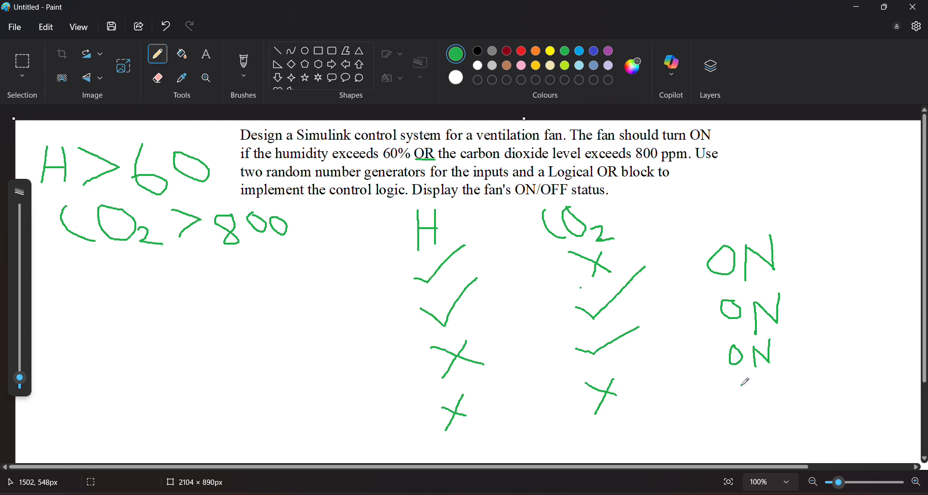
{"action": "mouse_move", "coordinate": [742, 380]}
{"action": "left_mouse_down"}
{"action": "mouse_move", "coordinate": [734, 401]}
{"action": "mouse_move", "coordinate": [742, 381]}
{"action": "mouse_move", "coordinate": [772, 382]}
{"action": "mouse_move", "coordinate": [772, 400]}
{"action": "mouse_move", "coordinate": [793, 387]}
{"action": "left_mouse_up"}
Annotate the ON results with 3/4 and the OFF result with 1/4, and underline "Display" in the problem text
{"action": "left_click", "coordinate": [803, 274]}
{"action": "mouse_move", "coordinate": [808, 223]}
{"action": "left_mouse_down"}
{"action": "mouse_move", "coordinate": [834, 233]}
{"action": "mouse_move", "coordinate": [846, 252]}
{"action": "mouse_move", "coordinate": [831, 276]}
{"action": "left_mouse_up"}
{"action": "left_click_drag", "start_coordinate": [849, 228], "coordinate": [866, 297]}
{"action": "left_click_drag", "start_coordinate": [866, 249], "coordinate": [904, 283]}
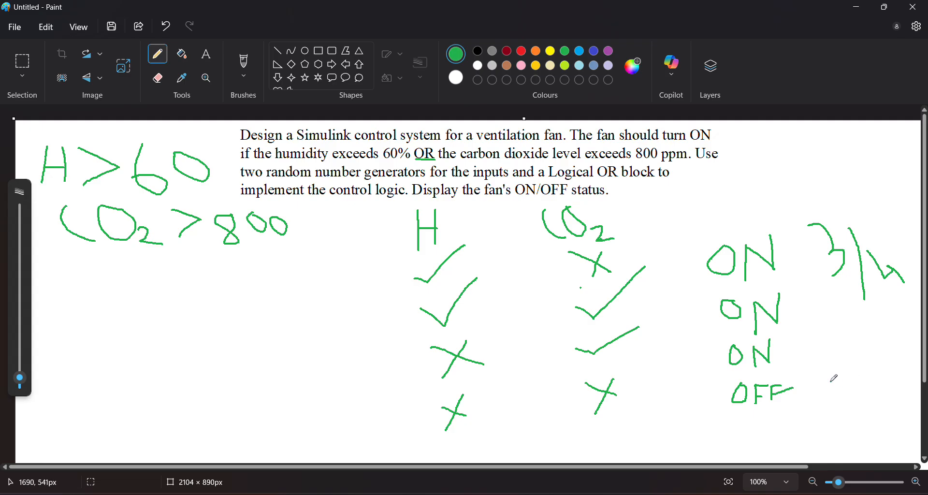
{"action": "left_click_drag", "start_coordinate": [823, 378], "coordinate": [826, 426]}
{"action": "mouse_move", "coordinate": [846, 391]}
{"action": "left_mouse_down"}
{"action": "mouse_move", "coordinate": [865, 406]}
{"action": "mouse_move", "coordinate": [882, 401]}
{"action": "mouse_move", "coordinate": [870, 407]}
{"action": "left_mouse_up"}
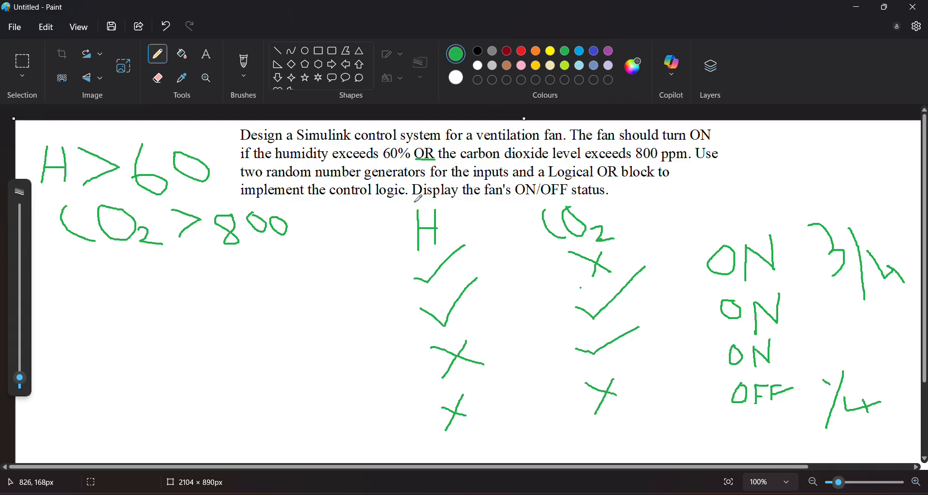
{"action": "left_click_drag", "start_coordinate": [414, 201], "coordinate": [458, 197]}
Switch to the untitled Simulink model, maximize its window, and recheck the problem text in Paint before returning to the model
{"action": "key", "text": "alt+Tab"}
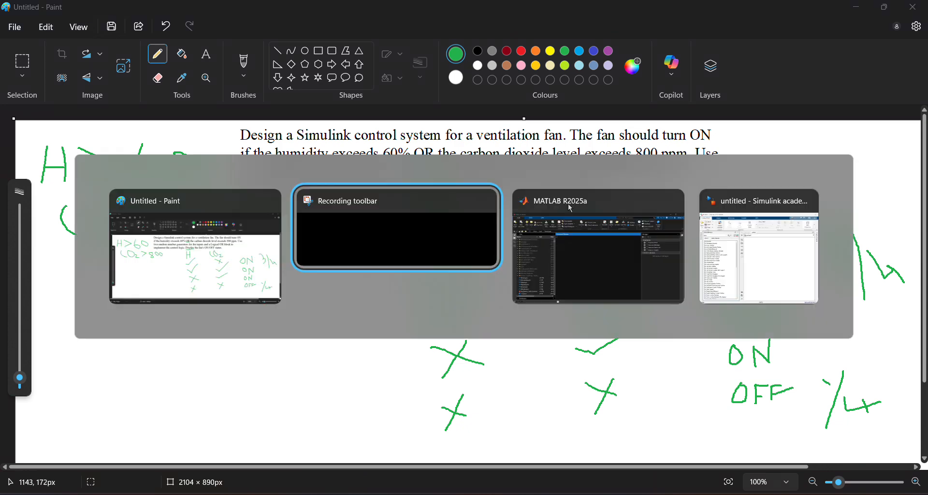
{"action": "key", "text": "Tab"}
{"action": "key", "text": "Tab"}
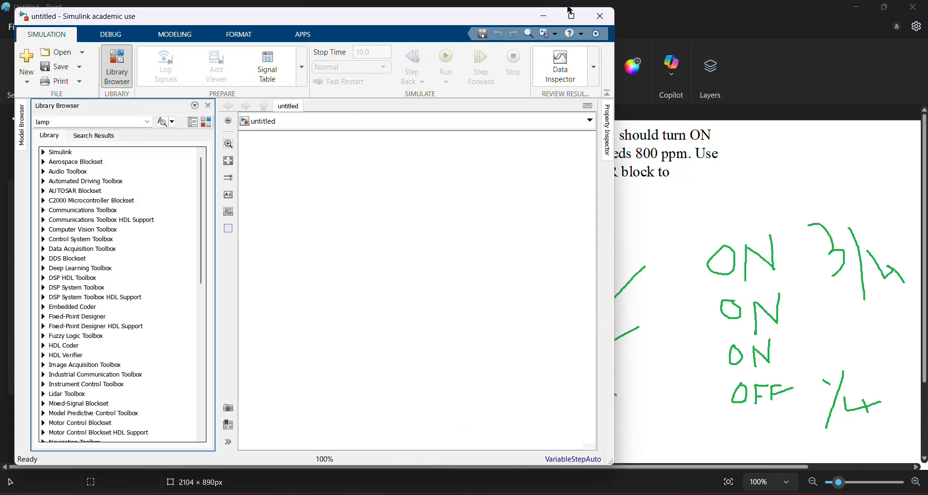
{"action": "double_click", "coordinate": [573, 13]}
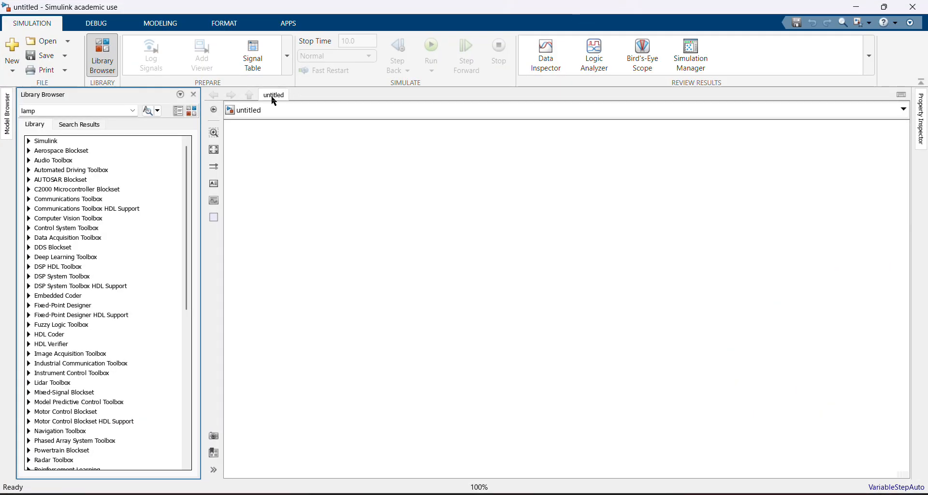
{"action": "key", "text": "alt+Tab"}
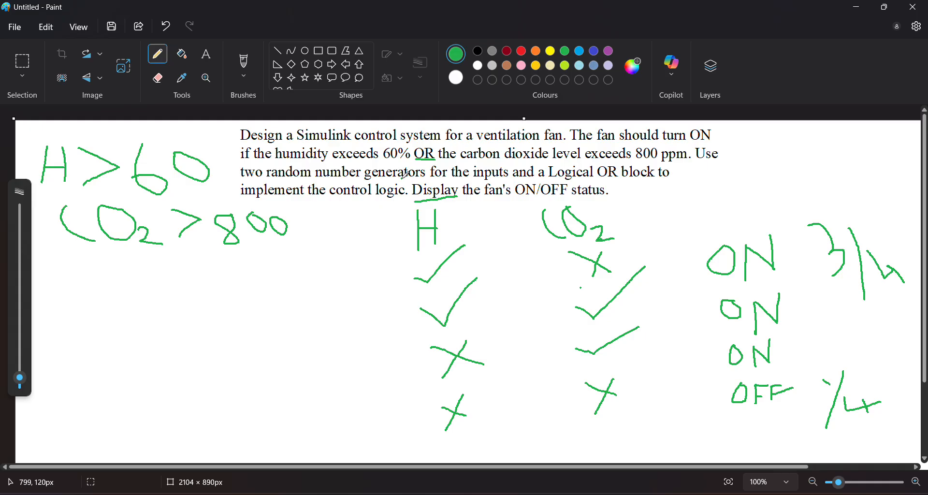
{"action": "key", "text": "alt+Tab"}
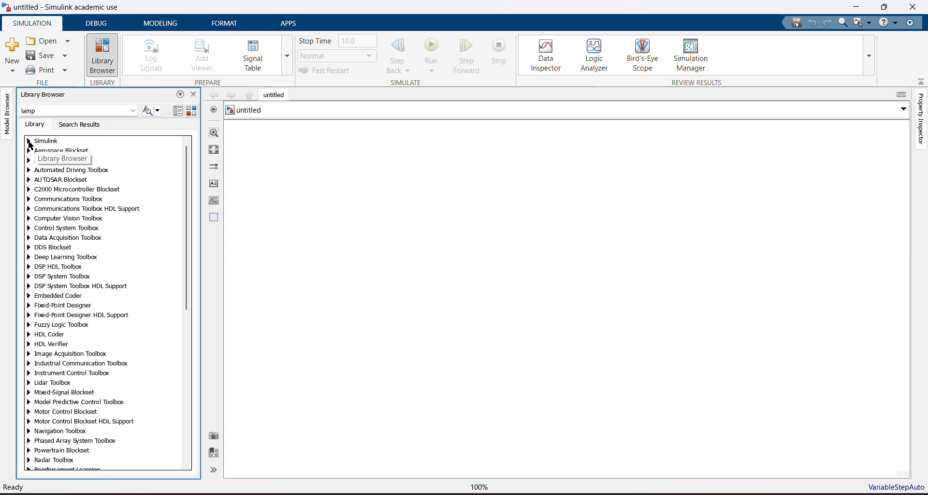
Place two Uniform Random Number blocks from the Simulink Sources library in the model, one above the other
{"action": "left_click", "coordinate": [29, 142]}
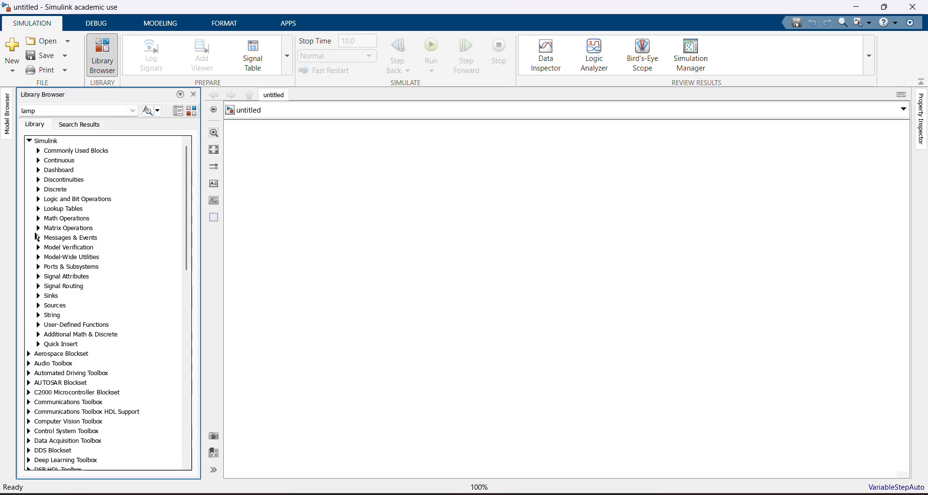
{"action": "double_click", "coordinate": [45, 111]}
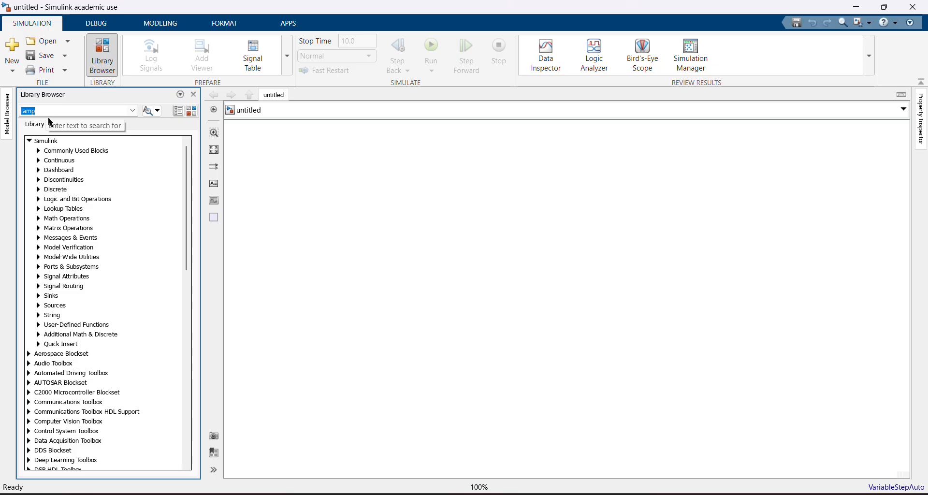
{"action": "left_click", "coordinate": [39, 305]}
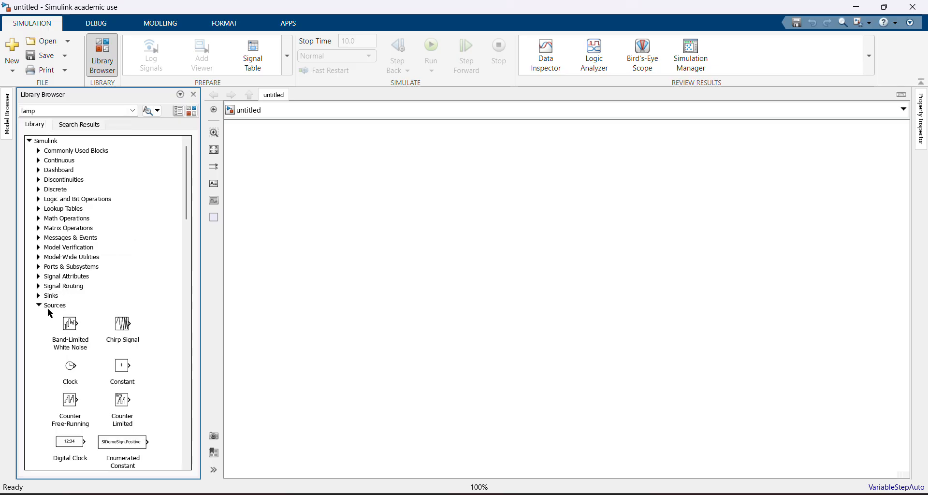
{"action": "left_click_drag", "start_coordinate": [185, 215], "coordinate": [191, 319]}
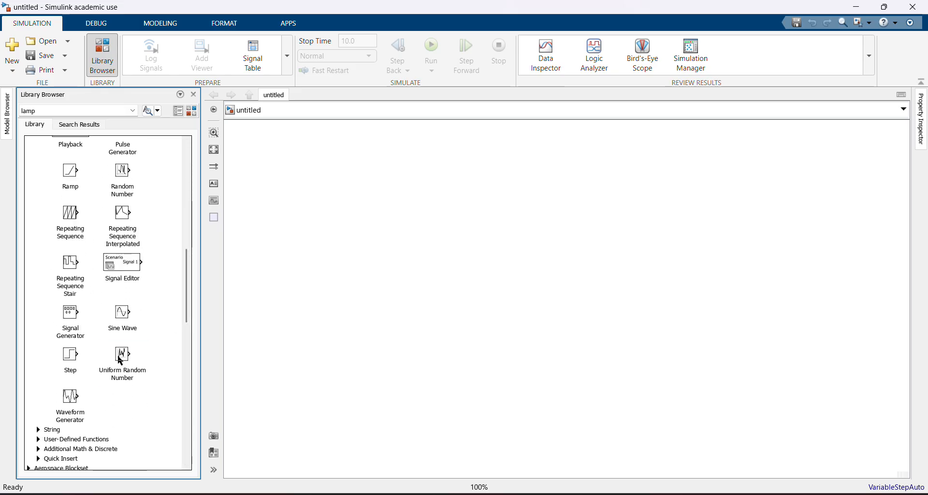
{"action": "left_click_drag", "start_coordinate": [122, 357], "coordinate": [372, 178]}
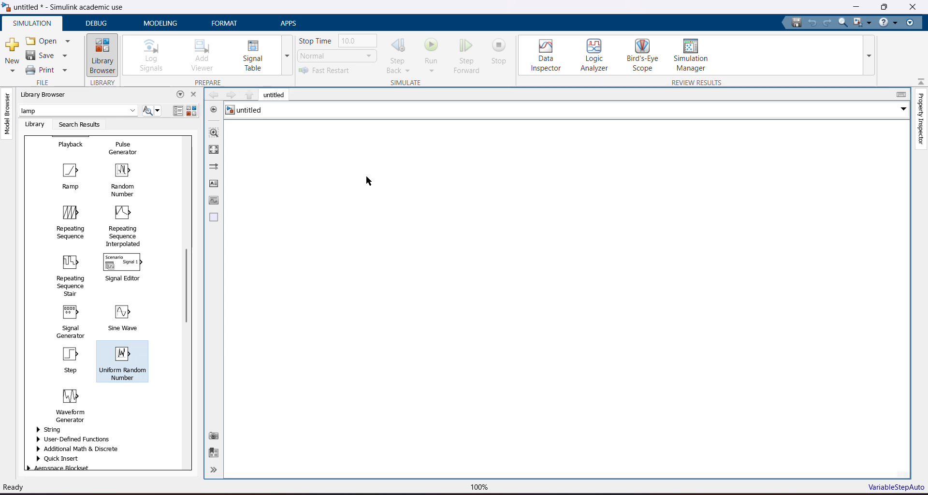
{"action": "left_click_drag", "start_coordinate": [375, 186], "coordinate": [349, 252]}
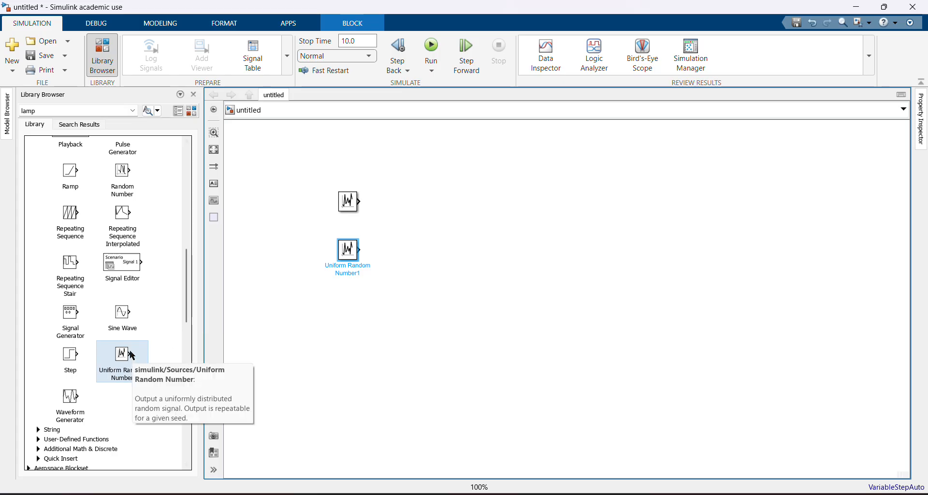
Rename the upper Uniform Random Number block as "Random Humidity"
{"action": "left_click", "coordinate": [349, 203]}
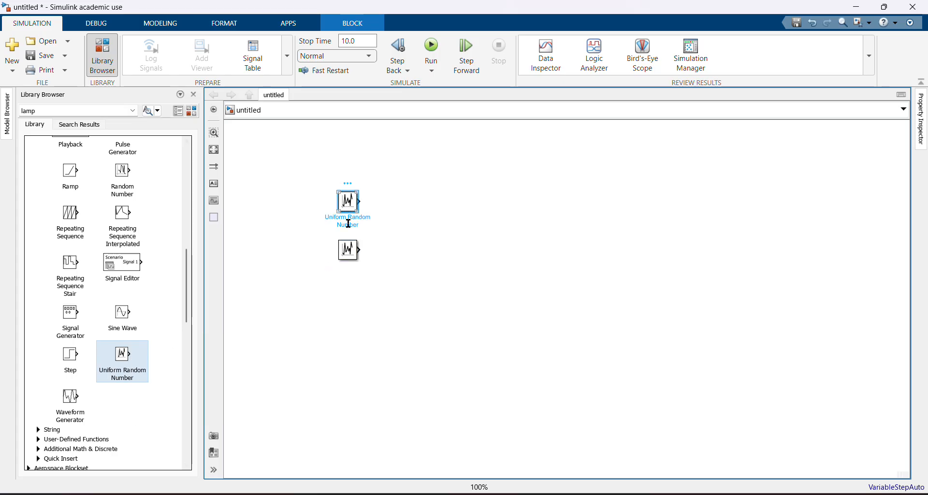
{"action": "left_click_drag", "start_coordinate": [359, 224], "coordinate": [327, 217]}
{"action": "type", "text": "Ra"}
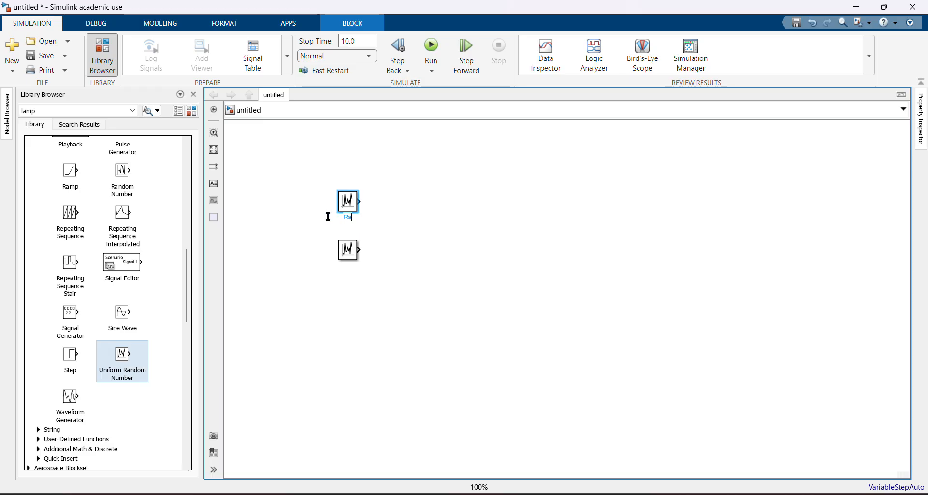
{"action": "type", "text": "ndom Humidity"}
{"action": "key", "text": "Return"}
Rename the lower Uniform Random Number block as "Random CO2"
{"action": "left_click", "coordinate": [352, 246]}
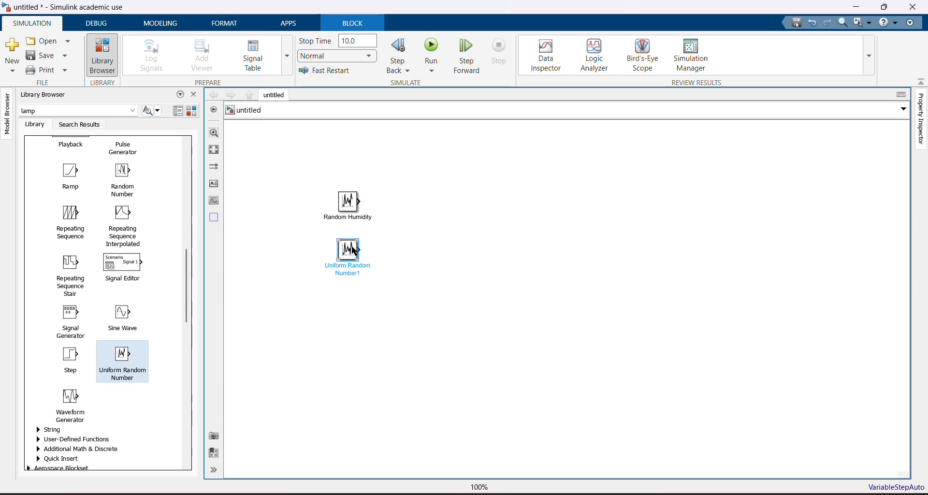
{"action": "double_click", "coordinate": [361, 272]}
{"action": "left_click", "coordinate": [362, 271]}
{"action": "left_click_drag", "start_coordinate": [362, 271], "coordinate": [323, 266]}
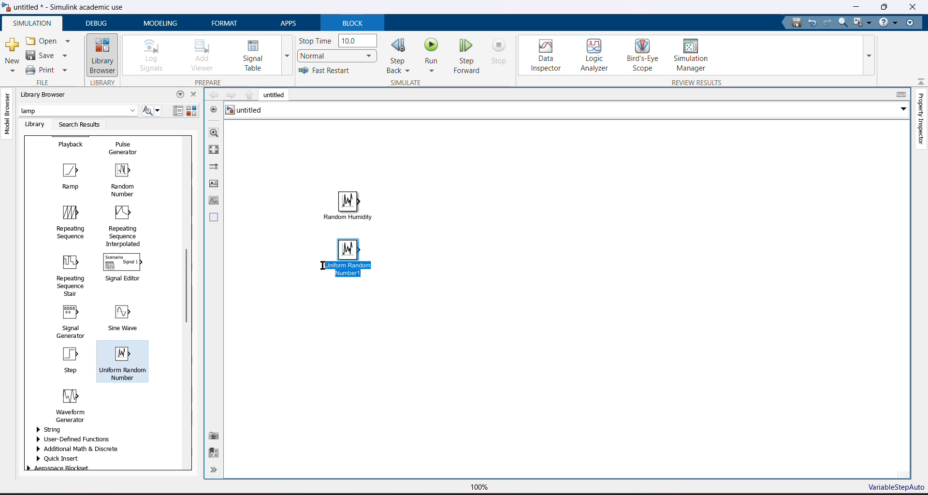
{"action": "type", "text": "Rahn"}
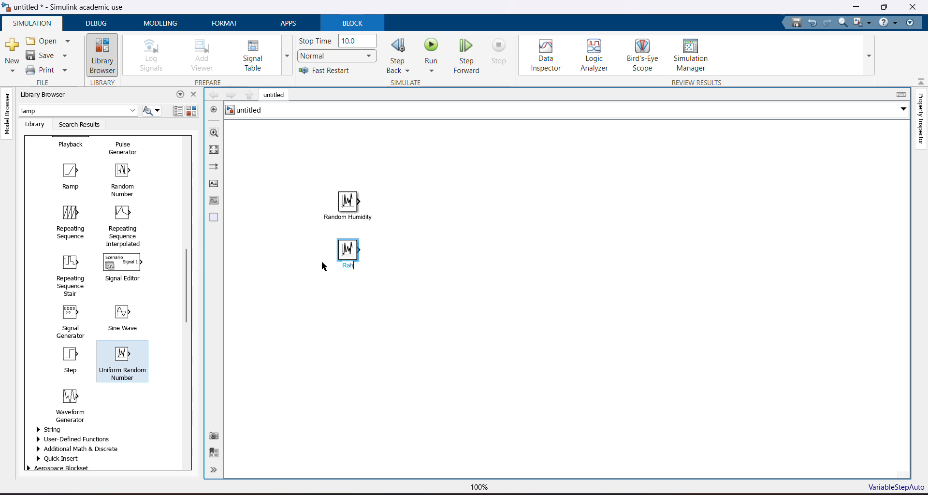
{"action": "key", "text": "BackSpace"}
{"action": "key", "text": "BackSpace"}
{"action": "type", "text": "ndom CO2"}
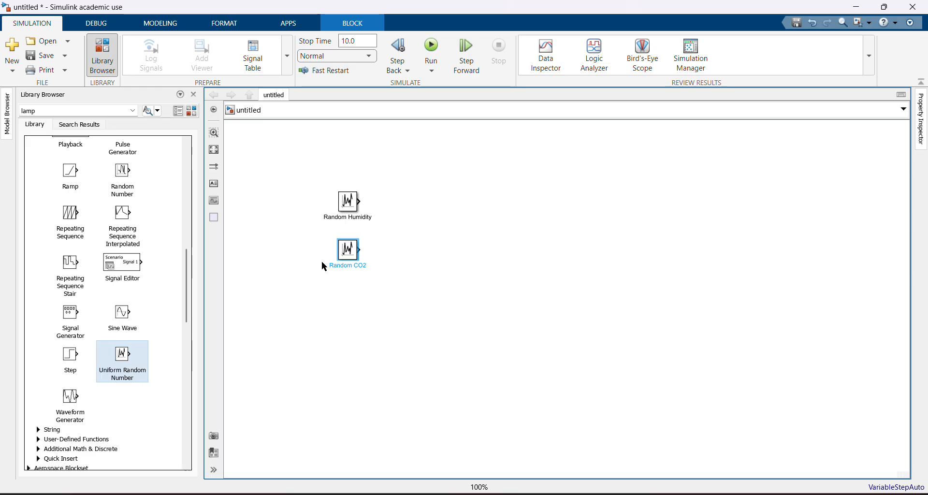
{"action": "key", "text": "Return"}
Set the Random Humidity block's minimum to 0 and maximum to 100
{"action": "left_click", "coordinate": [351, 206]}
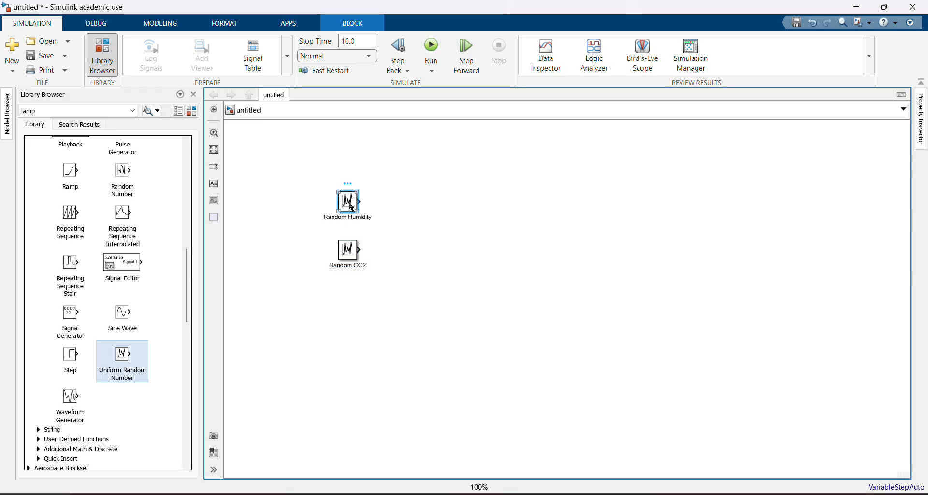
{"action": "double_click", "coordinate": [351, 207]}
{"action": "left_click", "coordinate": [383, 167]}
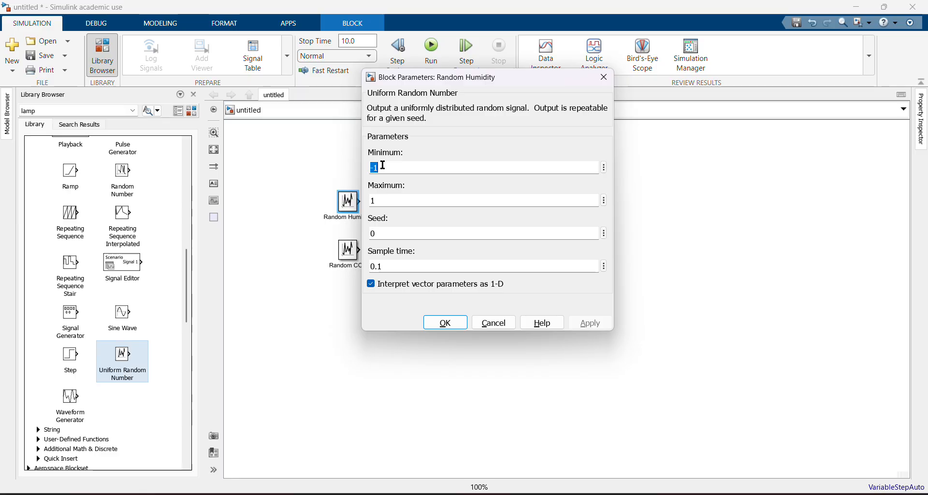
{"action": "double_click", "coordinate": [391, 200]}
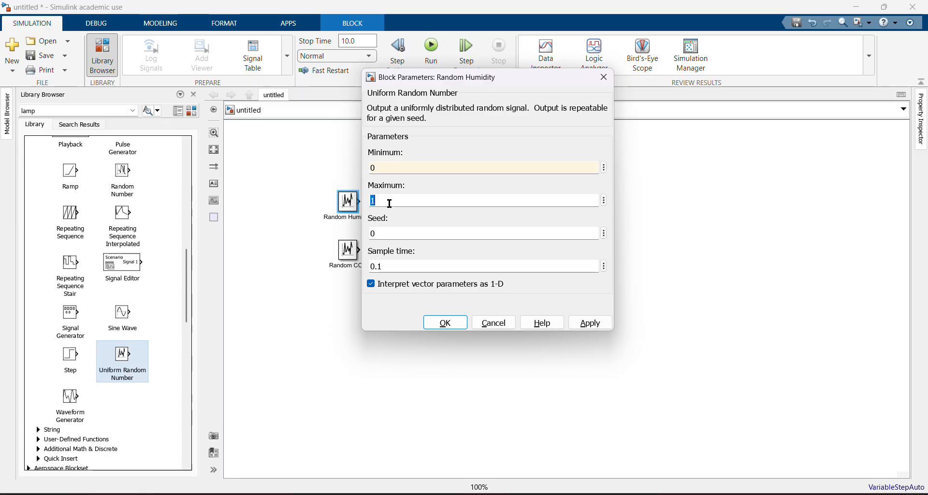
{"action": "type", "text": "100"}
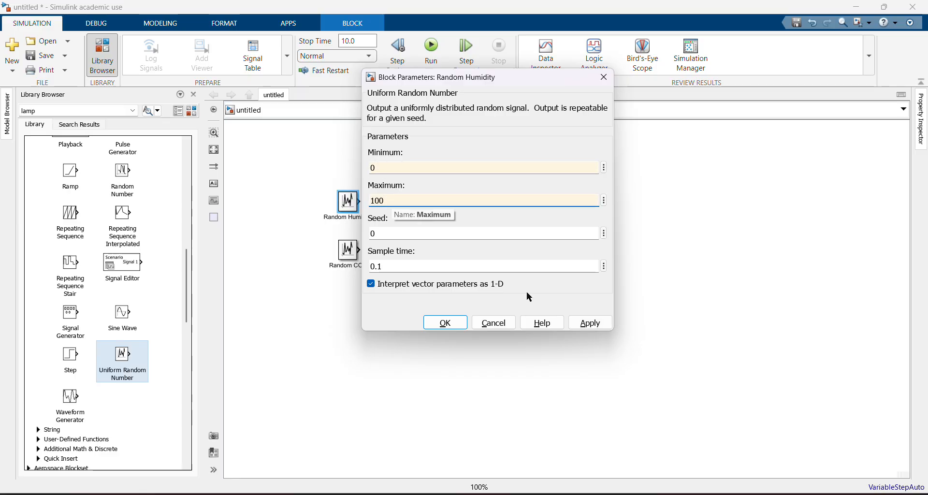
{"action": "left_click", "coordinate": [440, 323]}
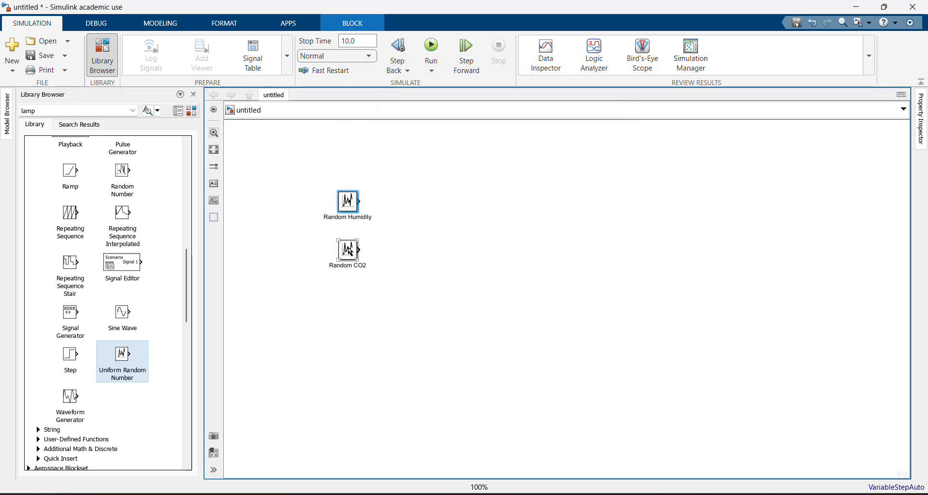
Set the Random CO2 block's minimum to 0 and maximum to 1600
{"action": "double_click", "coordinate": [350, 252]}
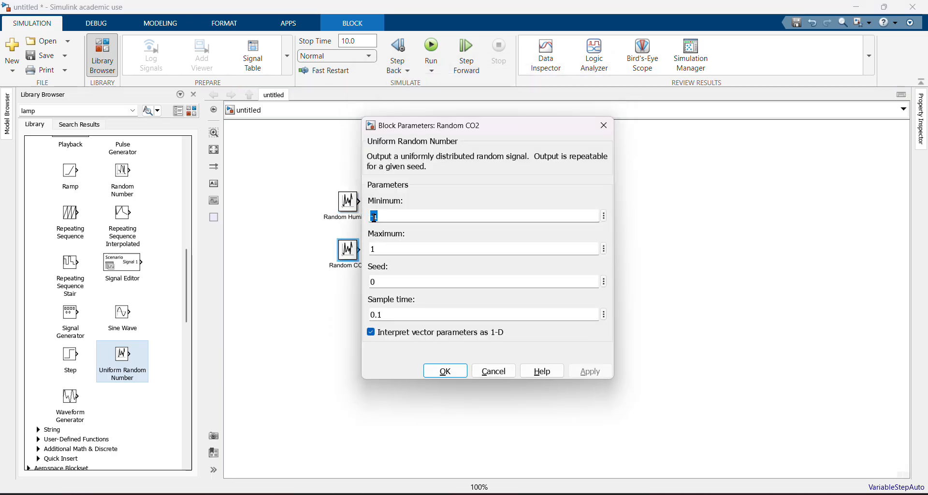
{"action": "double_click", "coordinate": [382, 217]}
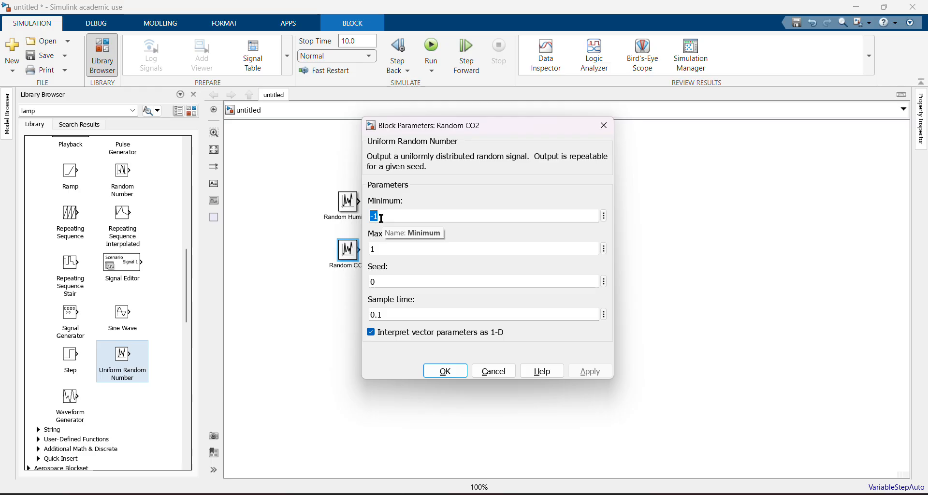
{"action": "type", "text": "0"}
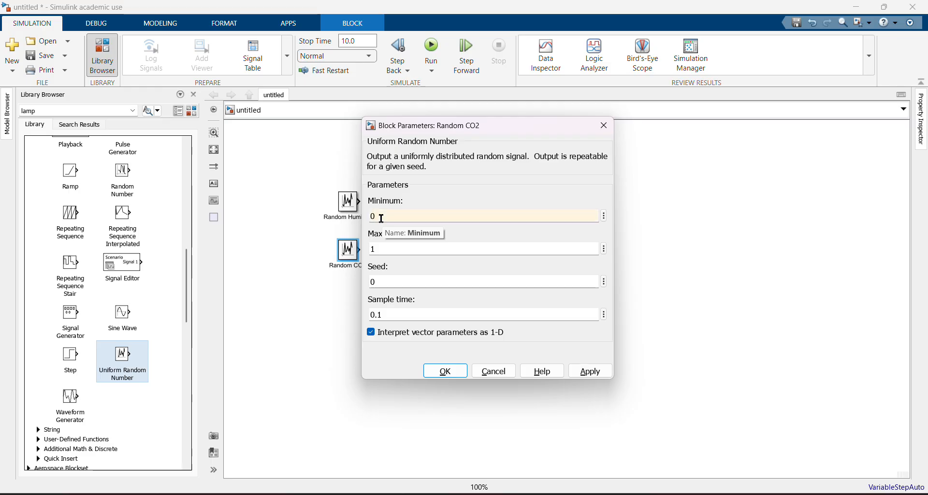
{"action": "double_click", "coordinate": [385, 250]}
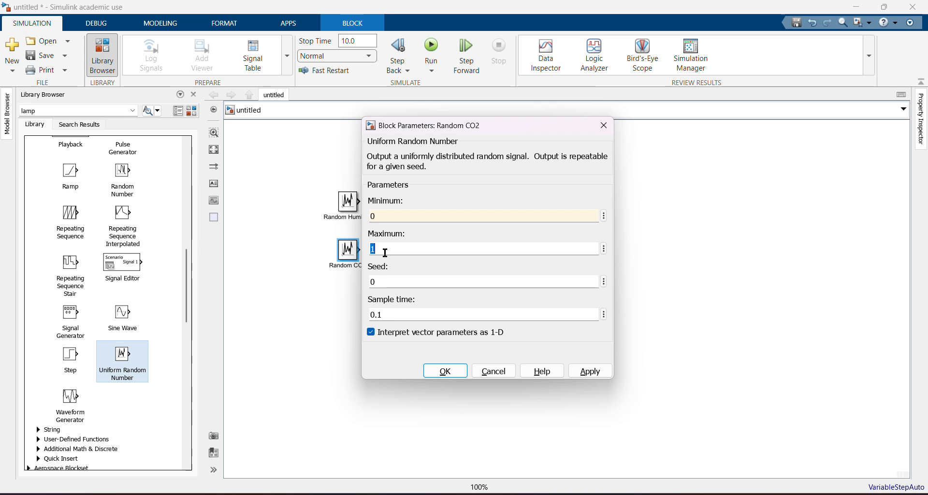
{"action": "type", "text": "1600"}
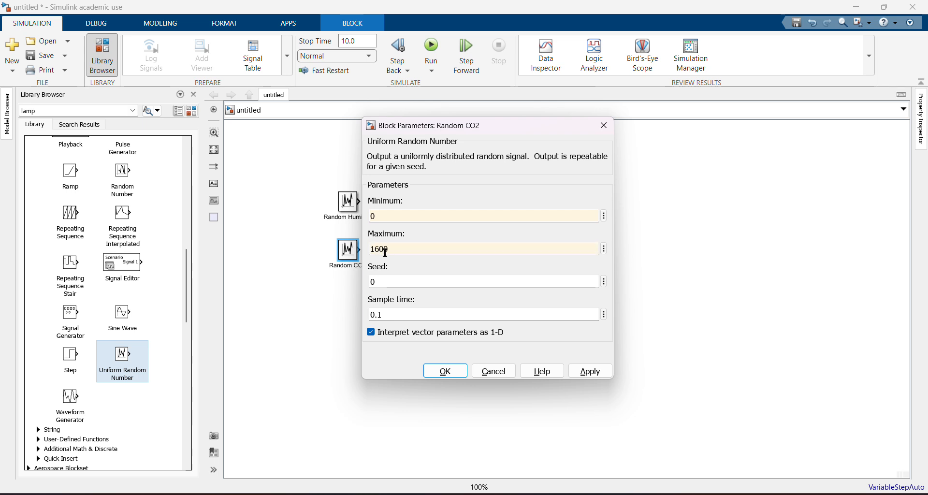
{"action": "left_click", "coordinate": [449, 368]}
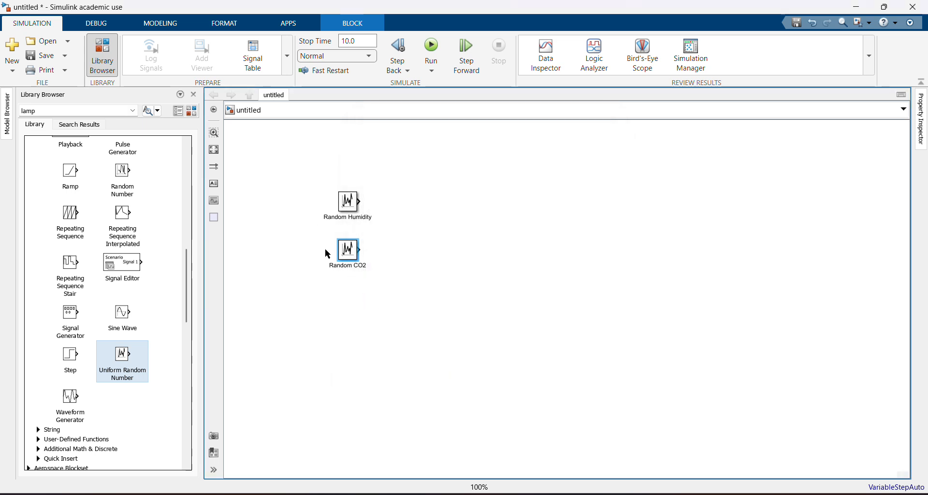
Spread the two random number blocks apart vertically, moving Random CO2 down and Random Humidity up
{"action": "left_click", "coordinate": [348, 257]}
{"action": "left_click_drag", "start_coordinate": [348, 256], "coordinate": [348, 268]}
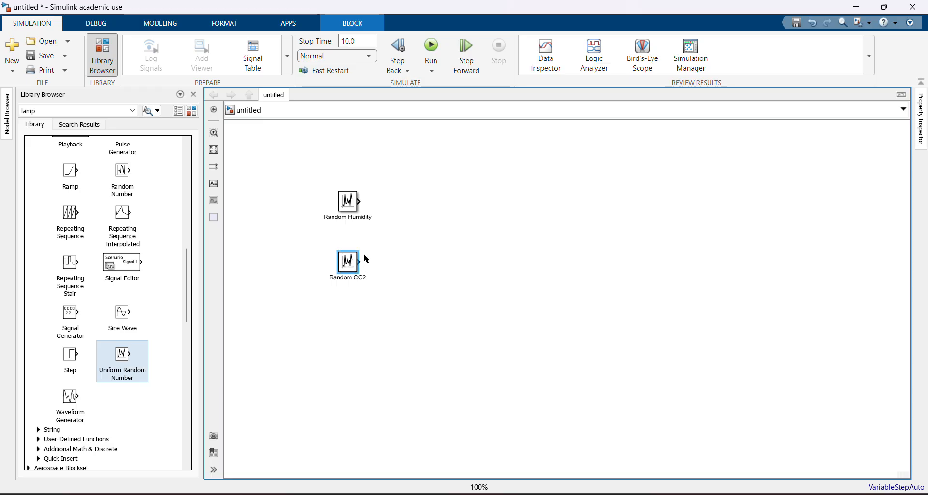
{"action": "left_click", "coordinate": [351, 268]}
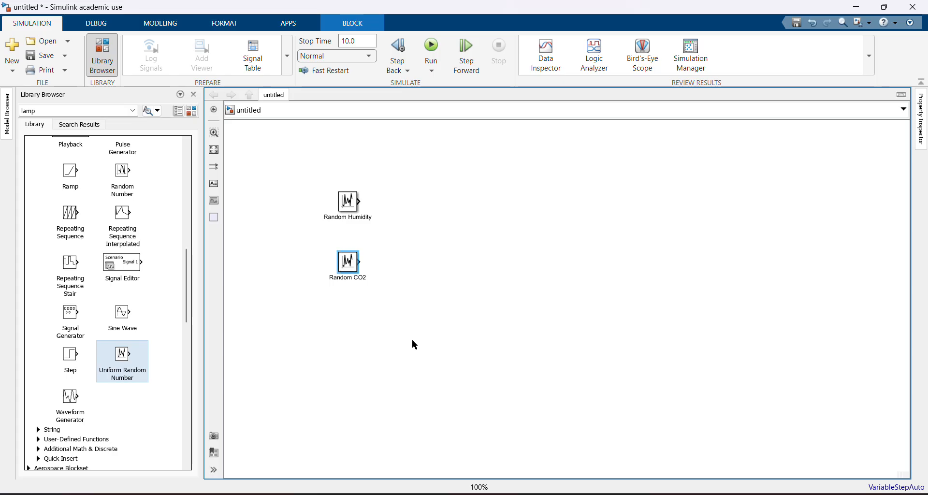
{"action": "left_click_drag", "start_coordinate": [341, 214], "coordinate": [346, 182]}
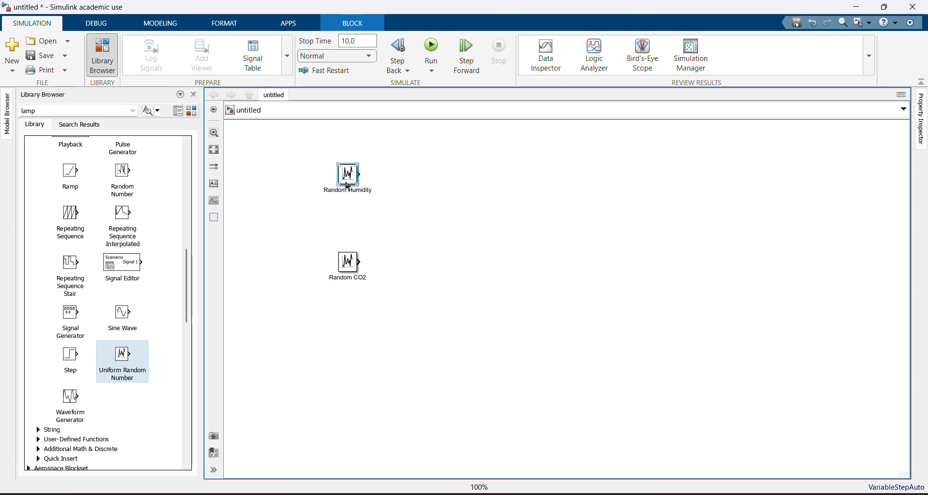
Place two Constant blocks from the Commonly Used Blocks library, one to the right of each random number block
{"action": "left_click_drag", "start_coordinate": [186, 307], "coordinate": [169, 179]}
{"action": "left_click", "coordinate": [37, 305]}
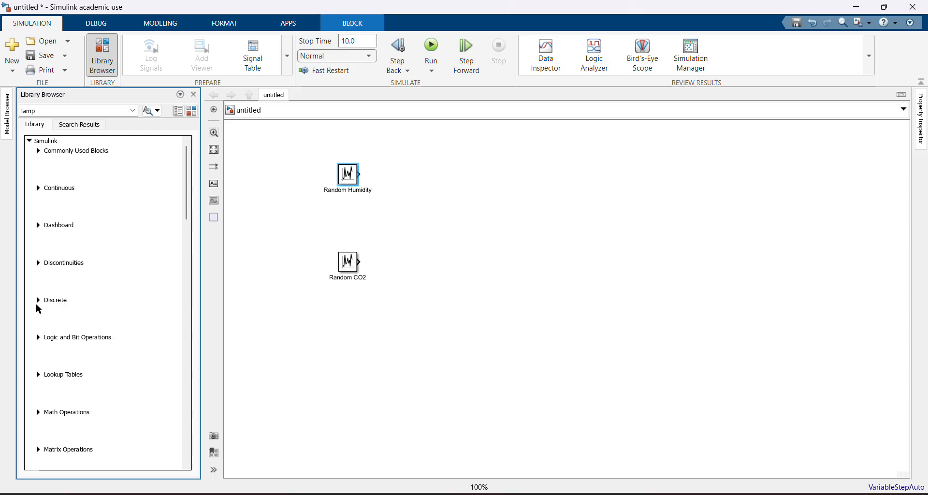
{"action": "left_click", "coordinate": [40, 151]}
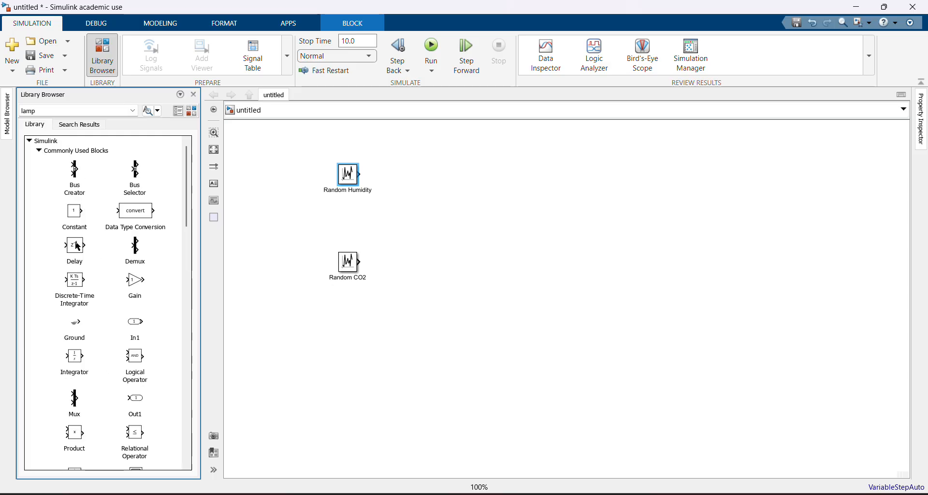
{"action": "left_click", "coordinate": [79, 218]}
{"action": "left_click_drag", "start_coordinate": [79, 218], "coordinate": [426, 181]}
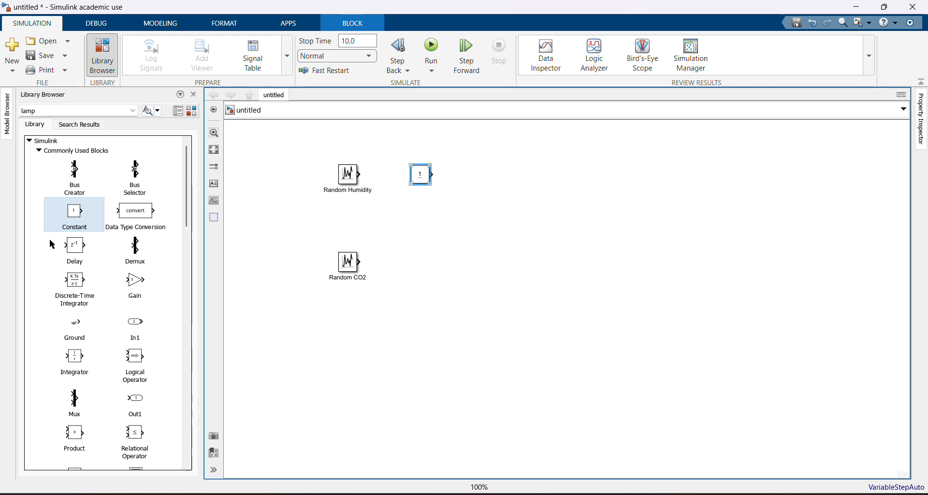
{"action": "left_click_drag", "start_coordinate": [90, 225], "coordinate": [418, 273]}
Rename the upper Constant block as "Humidity" and the lower one as "CO2"
{"action": "double_click", "coordinate": [425, 189]}
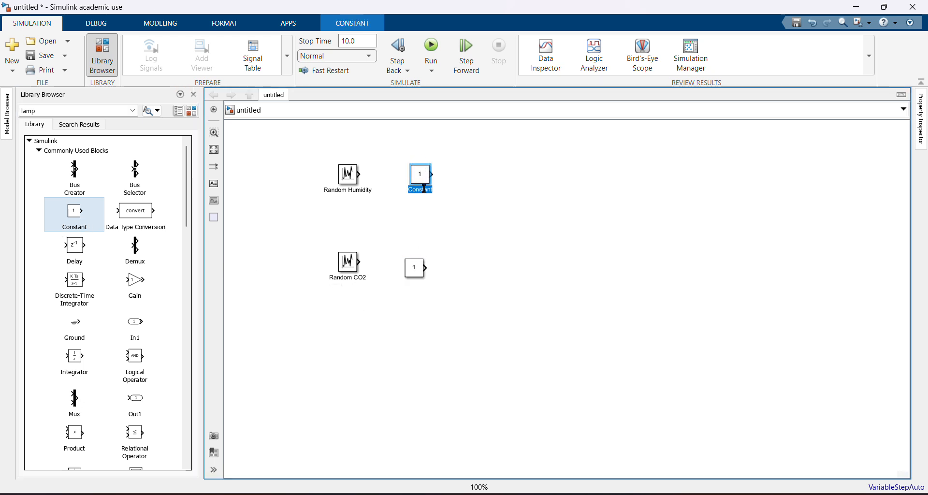
{"action": "type", "text": "Humidity"}
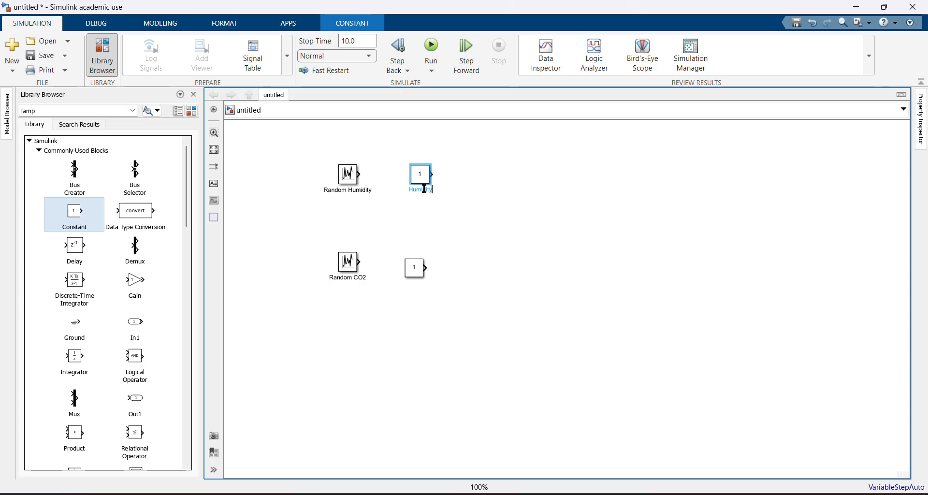
{"action": "left_click", "coordinate": [419, 268]}
{"action": "left_click", "coordinate": [411, 278]}
{"action": "type", "text": "CO2"}
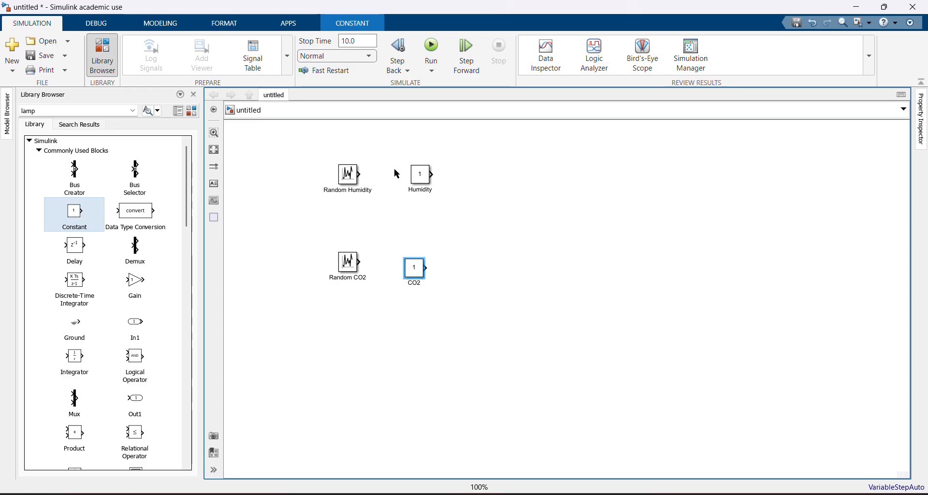
Move the Humidity constant slightly closer to Random Humidity and set its constant value to 60
{"action": "mouse_move", "coordinate": [416, 172]}
{"action": "left_mouse_down"}
{"action": "mouse_move", "coordinate": [403, 172]}
{"action": "mouse_move", "coordinate": [410, 176]}
{"action": "left_mouse_up"}
{"action": "double_click", "coordinate": [415, 180]}
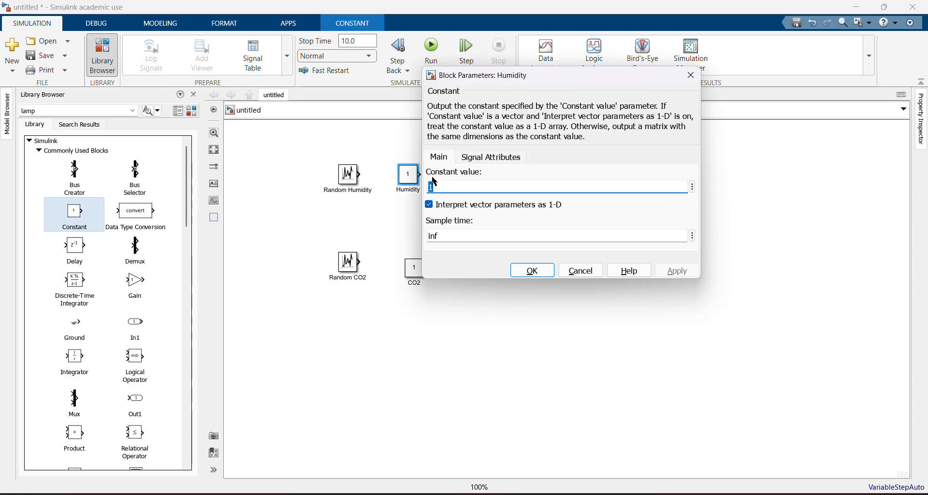
{"action": "type", "text": "60"}
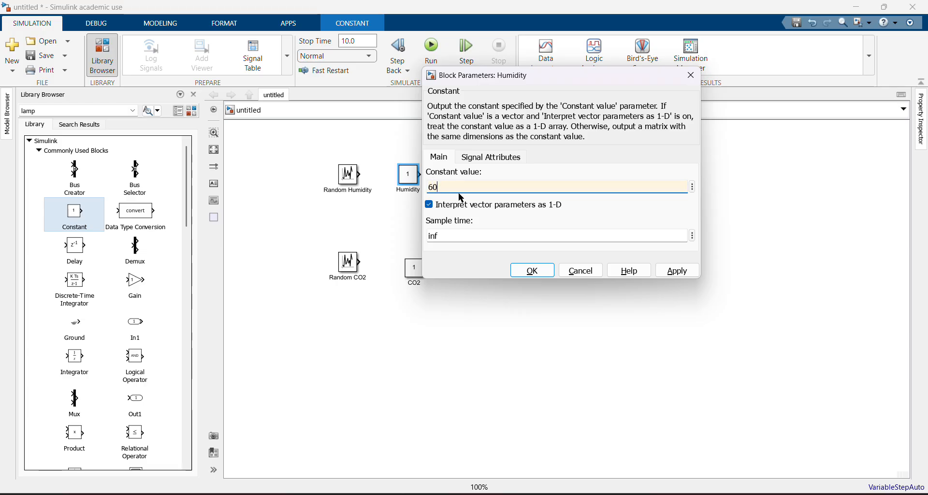
{"action": "left_click", "coordinate": [534, 269]}
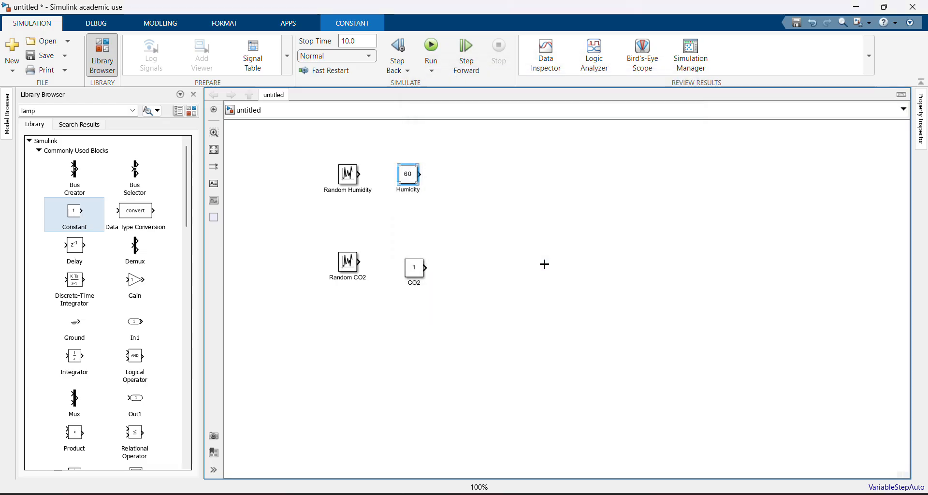
Set the CO2 constant's value to 800 and move the block into line with Random CO2
{"action": "double_click", "coordinate": [418, 272]}
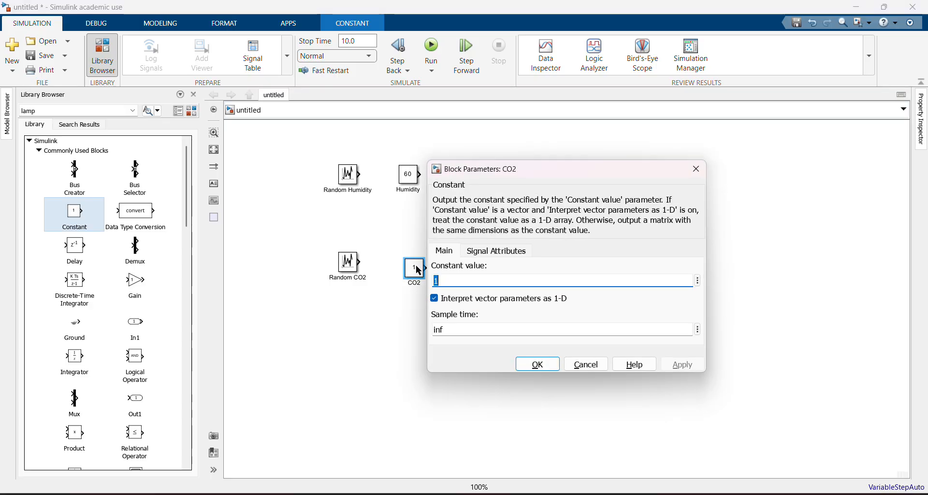
{"action": "type", "text": "800"}
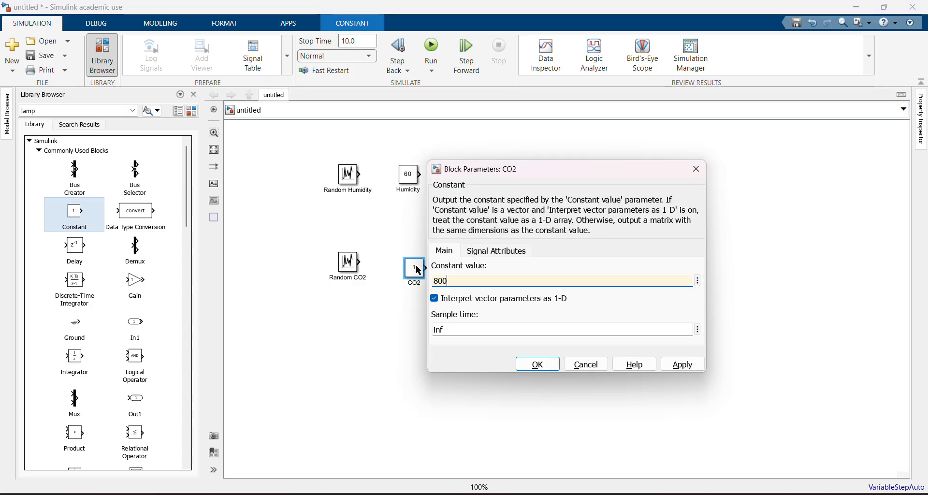
{"action": "left_click", "coordinate": [536, 363]}
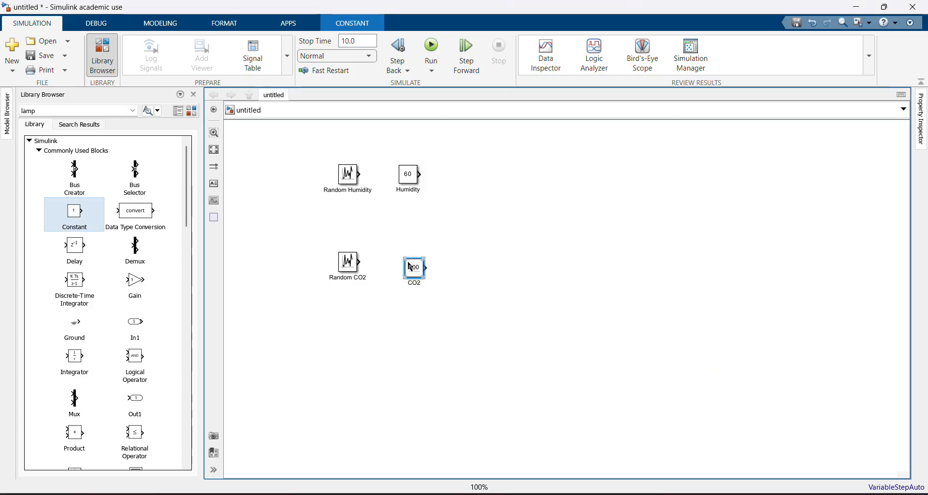
{"action": "mouse_move", "coordinate": [416, 277]}
{"action": "left_mouse_down"}
{"action": "mouse_move", "coordinate": [365, 323]}
{"action": "mouse_move", "coordinate": [403, 266]}
{"action": "left_mouse_up"}
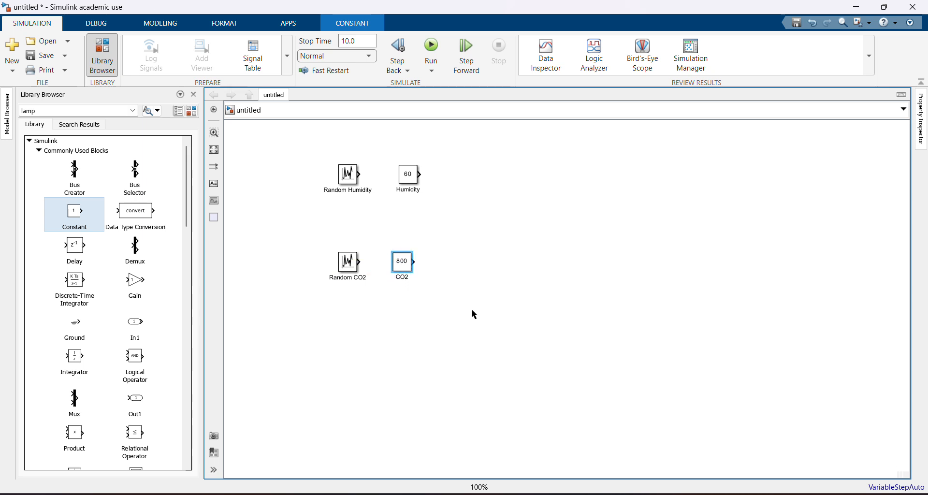
Switch to Paint, outline the handwritten conditions H>60 and CO2>800 with the green pencil, and return to the Simulink model
{"action": "key", "text": "alt+Tab"}
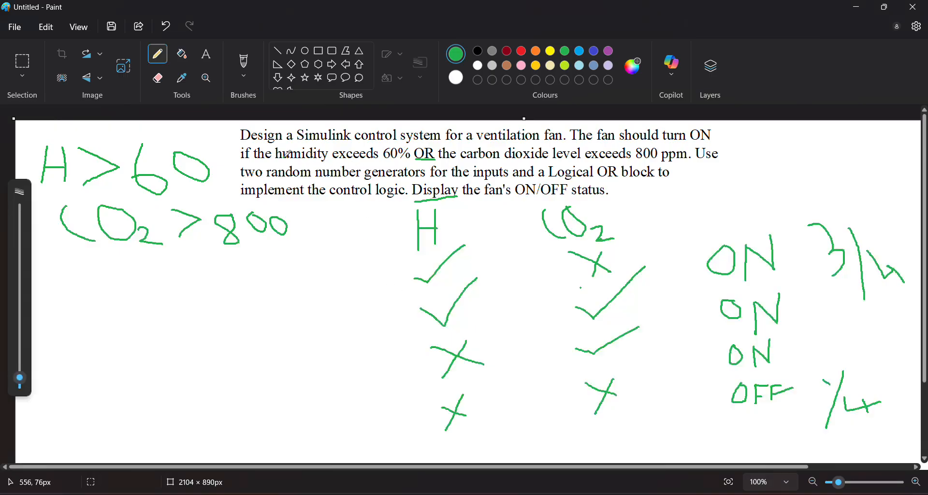
{"action": "mouse_move", "coordinate": [48, 133]}
{"action": "left_mouse_down"}
{"action": "mouse_move", "coordinate": [208, 135]}
{"action": "mouse_move", "coordinate": [224, 196]}
{"action": "mouse_move", "coordinate": [289, 207]}
{"action": "mouse_move", "coordinate": [299, 246]}
{"action": "mouse_move", "coordinate": [191, 291]}
{"action": "mouse_move", "coordinate": [70, 245]}
{"action": "mouse_move", "coordinate": [43, 175]}
{"action": "mouse_move", "coordinate": [48, 129]}
{"action": "left_mouse_up"}
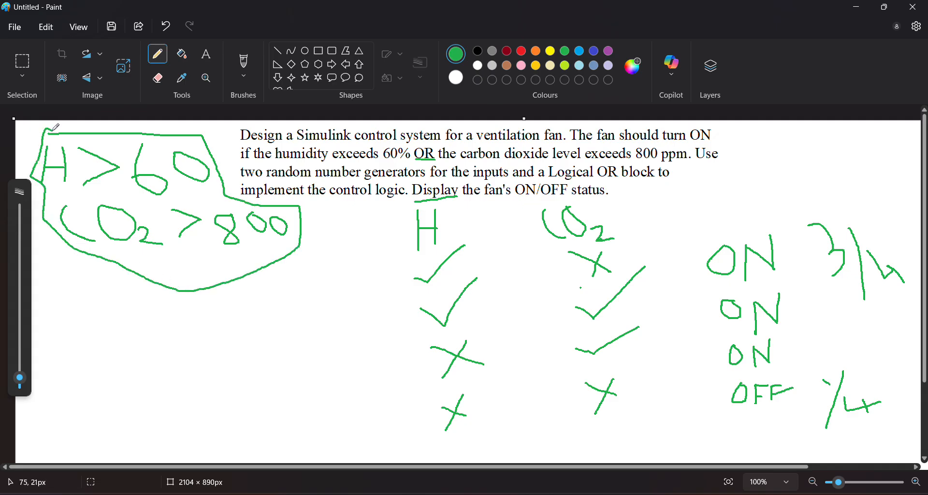
{"action": "key", "text": "alt+Tab"}
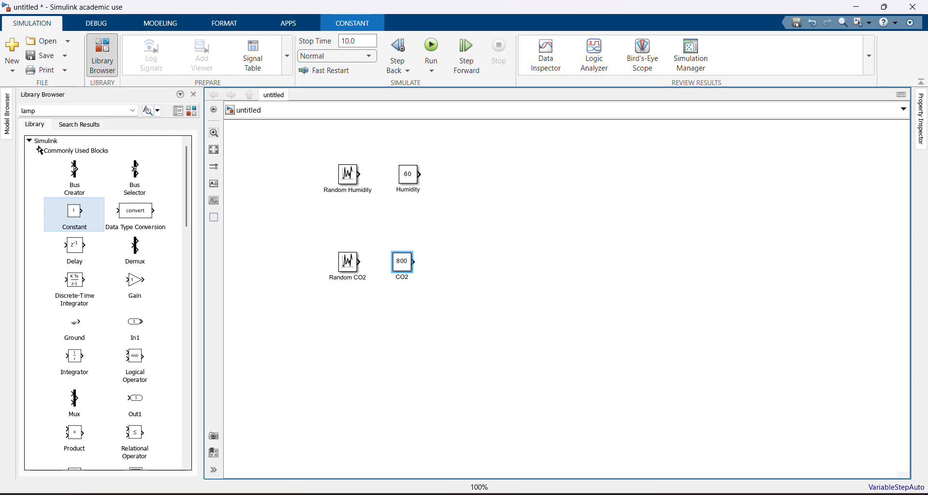
Place a Relational Operator block from the Logic and Bit Operations library to the lower right of the Humidity constant
{"action": "left_click", "coordinate": [39, 150]}
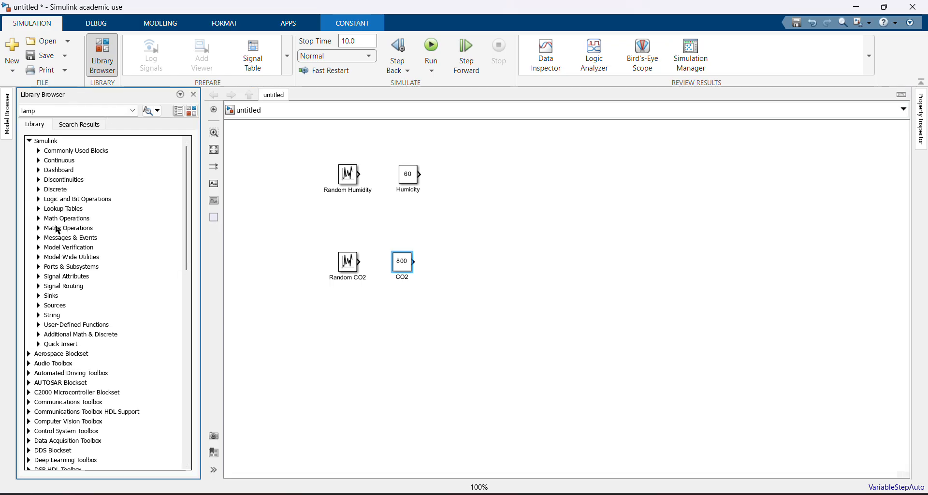
{"action": "left_click", "coordinate": [38, 199]}
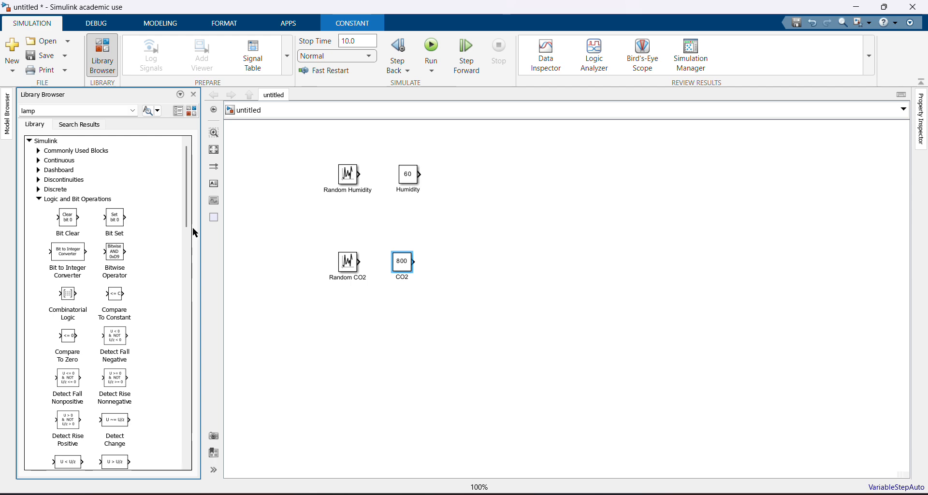
{"action": "left_click_drag", "start_coordinate": [192, 227], "coordinate": [189, 312]}
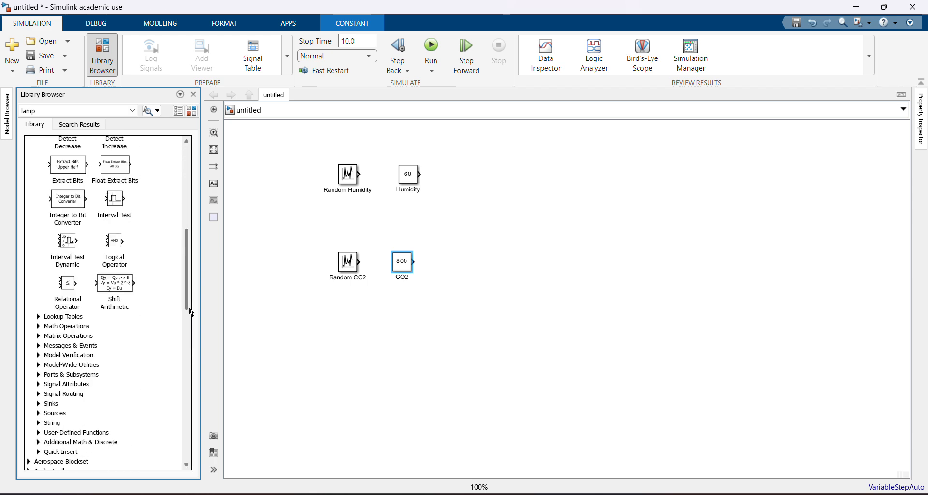
{"action": "left_click", "coordinate": [70, 288]}
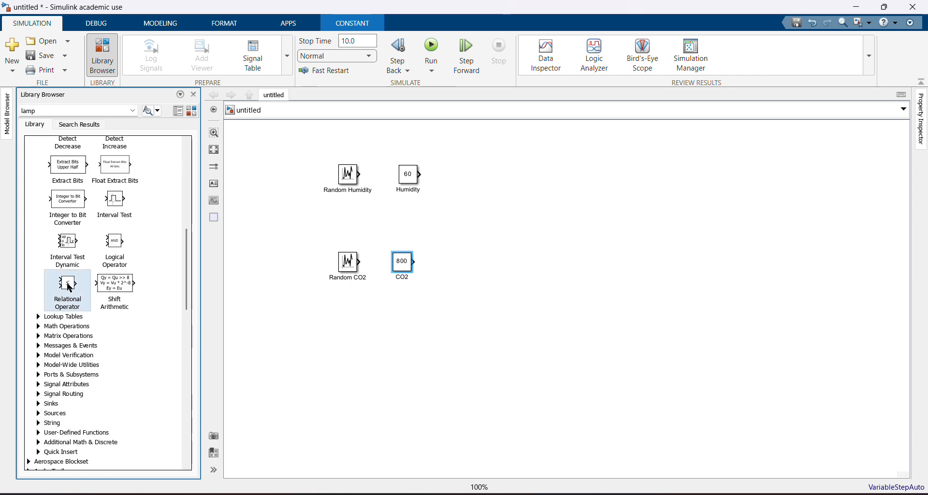
{"action": "left_click_drag", "start_coordinate": [70, 288], "coordinate": [463, 196]}
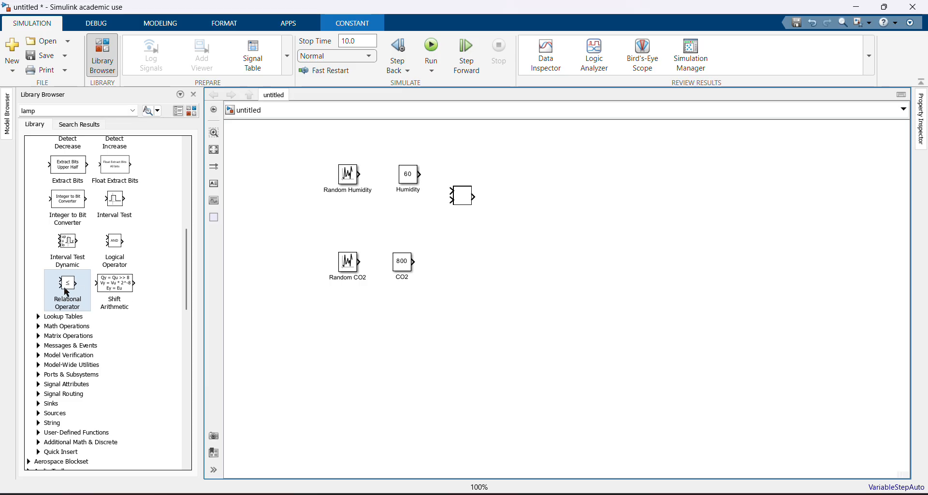
Add a second Relational Operator, place the Humidity constant below Random Humidity, move the CO2 blocks lower, and bring the first operator beside the humidity pair
{"action": "left_click_drag", "start_coordinate": [67, 293], "coordinate": [463, 241]}
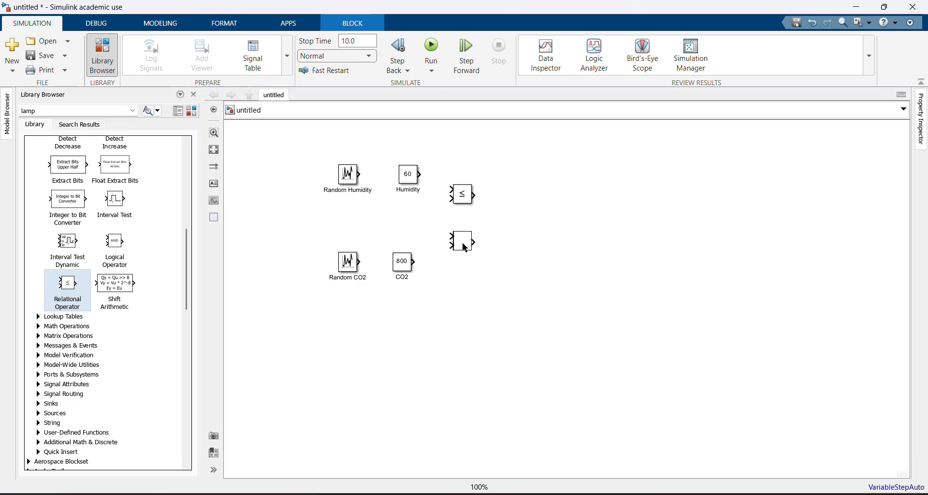
{"action": "left_click", "coordinate": [518, 223]}
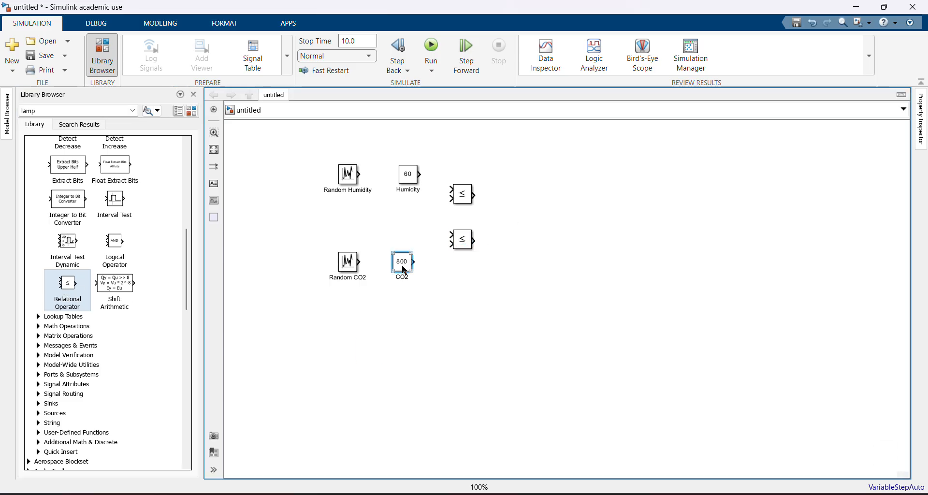
{"action": "left_click_drag", "start_coordinate": [401, 265], "coordinate": [367, 352]}
{"action": "left_click_drag", "start_coordinate": [349, 272], "coordinate": [348, 298]}
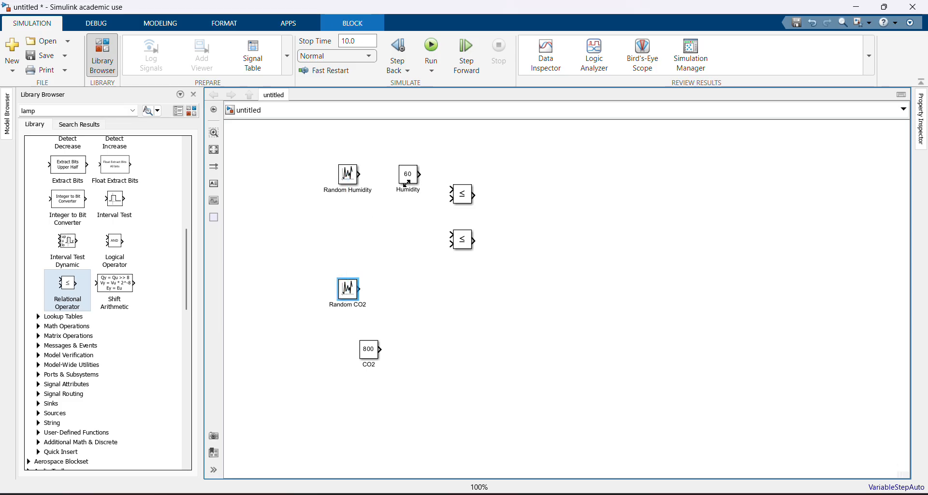
{"action": "left_click_drag", "start_coordinate": [412, 182], "coordinate": [352, 233]}
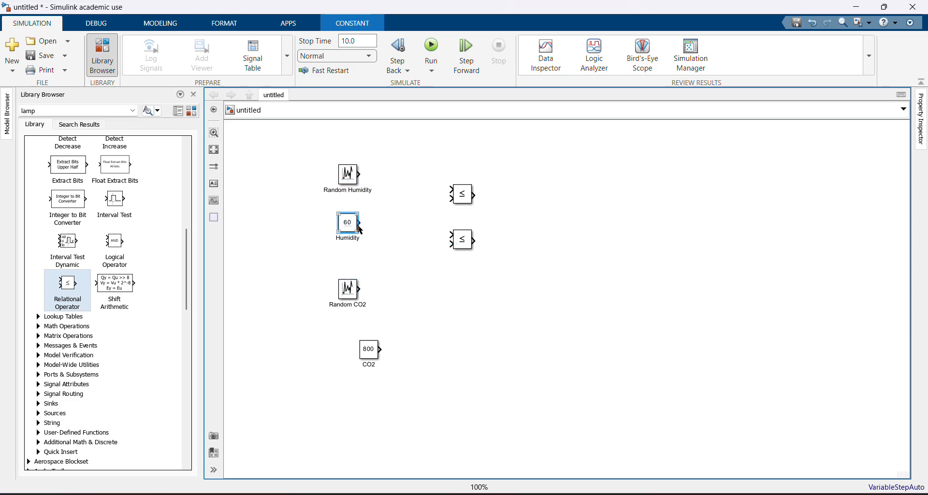
{"action": "left_click_drag", "start_coordinate": [458, 202], "coordinate": [415, 199]}
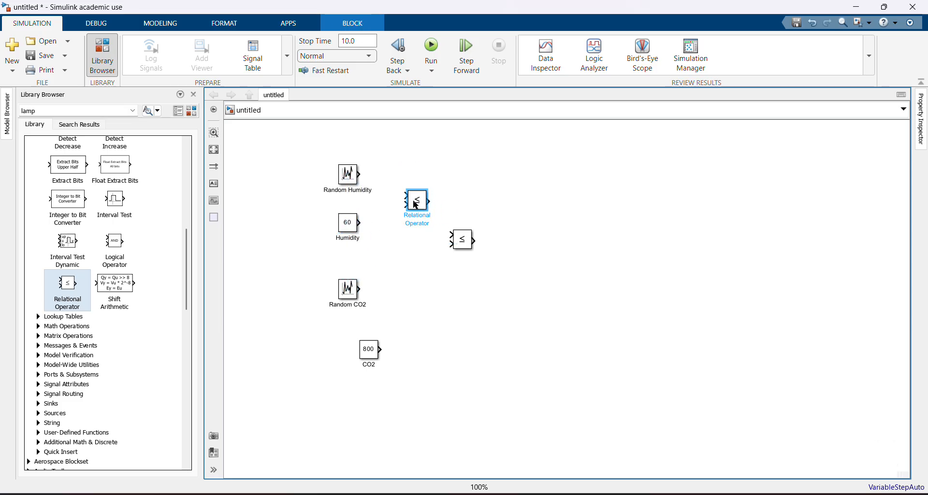
{"action": "left_click", "coordinate": [414, 156]}
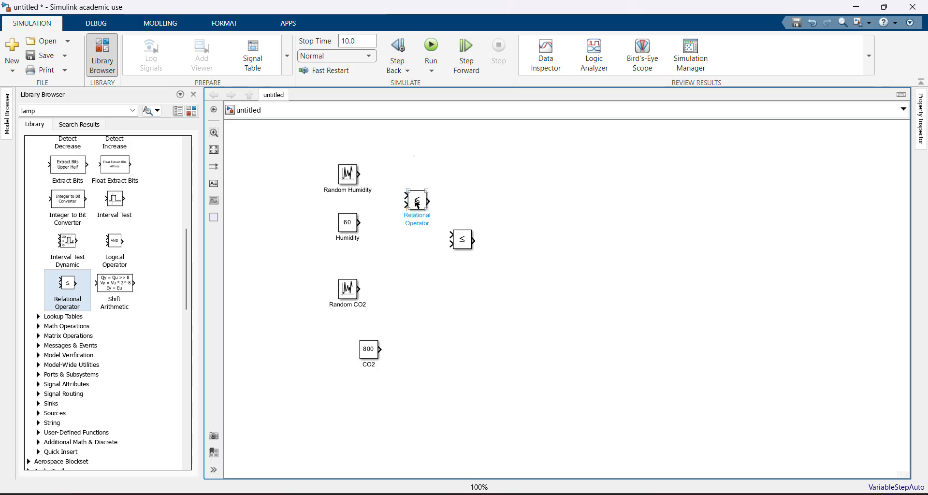
Set the humidity Relational Operator's comparison to > and apply it
{"action": "double_click", "coordinate": [416, 205]}
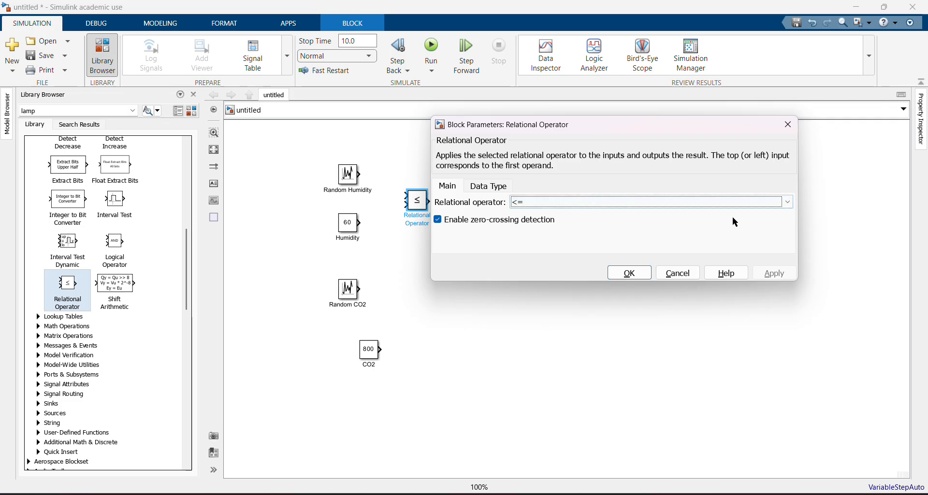
{"action": "left_click", "coordinate": [783, 202]}
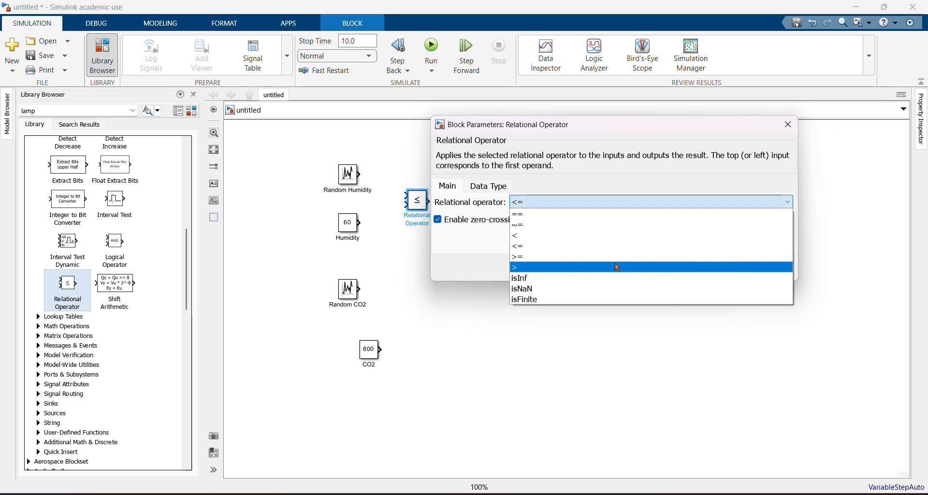
{"action": "left_click", "coordinate": [517, 269]}
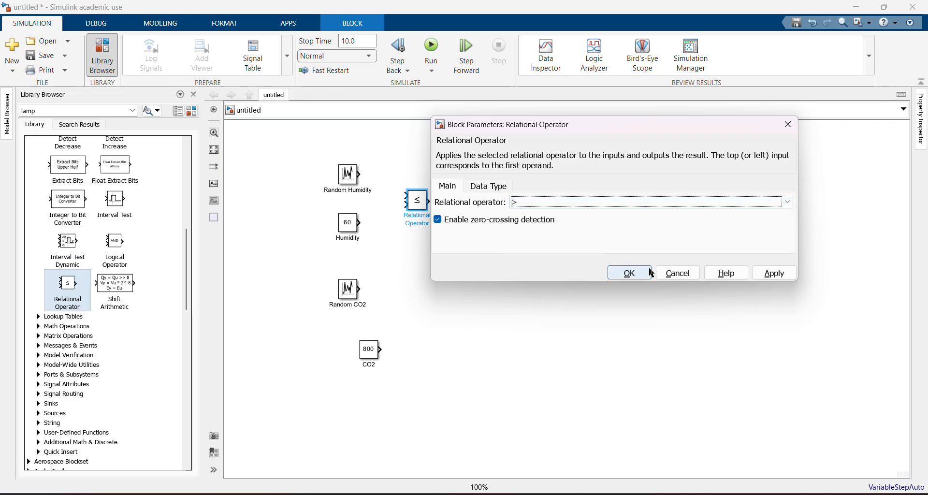
{"action": "left_click", "coordinate": [772, 273]}
{"action": "left_click", "coordinate": [624, 272]}
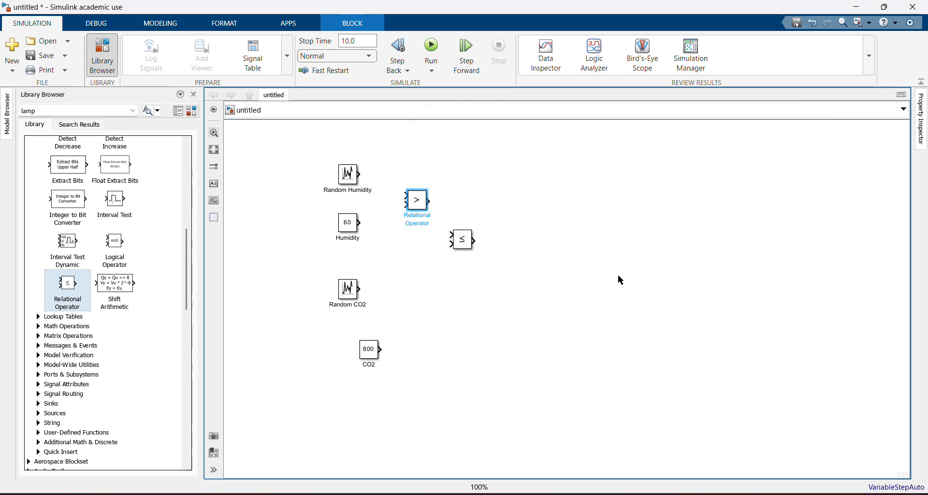
Connect Random Humidity to the upper input and the Humidity constant to the lower input of the humidity Relational Operator
{"action": "left_click", "coordinate": [362, 174]}
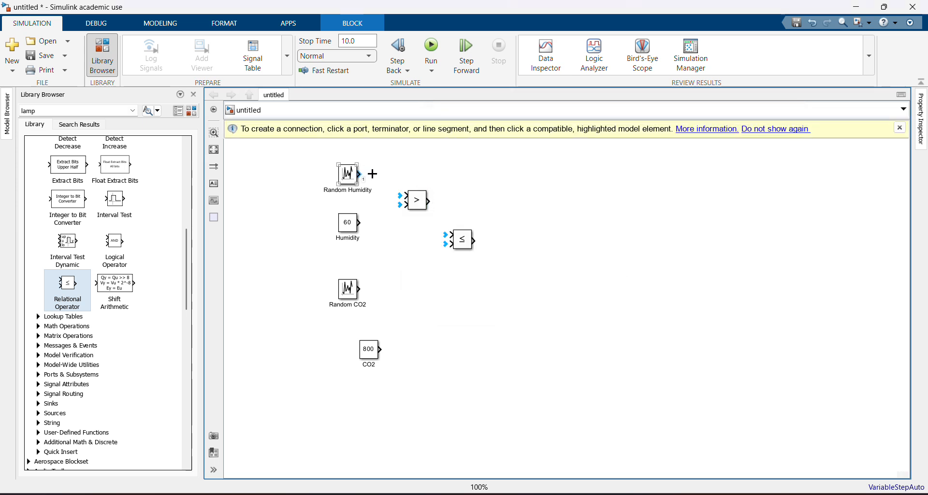
{"action": "left_click", "coordinate": [402, 198]}
{"action": "left_click", "coordinate": [362, 224]}
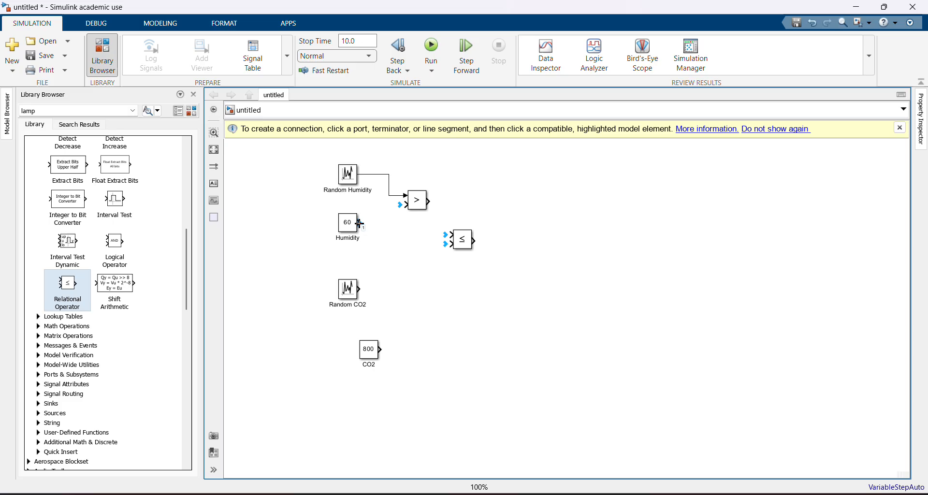
{"action": "left_click", "coordinate": [404, 205]}
Align the CO2 constant below Random CO2, with the second Relational Operator beside them, and set that operator's comparison to >
{"action": "left_click_drag", "start_coordinate": [368, 355], "coordinate": [347, 360]}
{"action": "left_click_drag", "start_coordinate": [470, 245], "coordinate": [423, 320]}
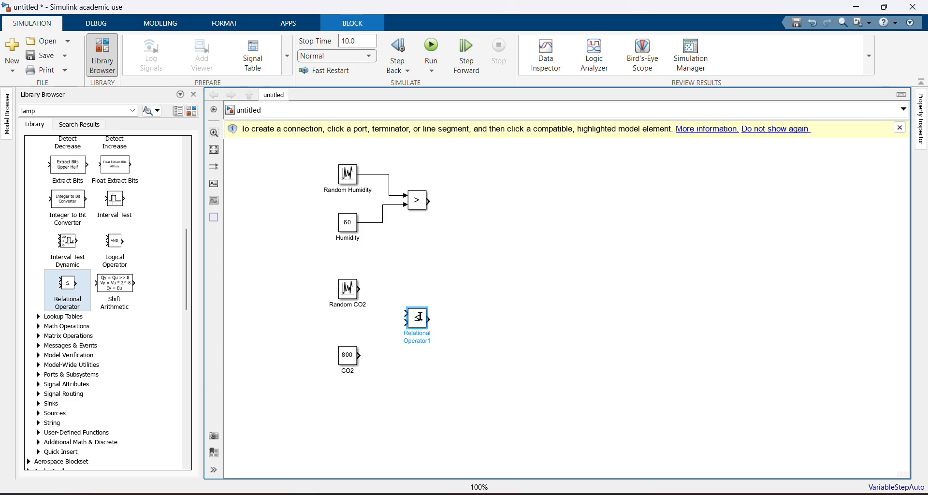
{"action": "left_click", "coordinate": [420, 317]}
{"action": "left_click", "coordinate": [447, 316]}
{"action": "double_click", "coordinate": [414, 316]}
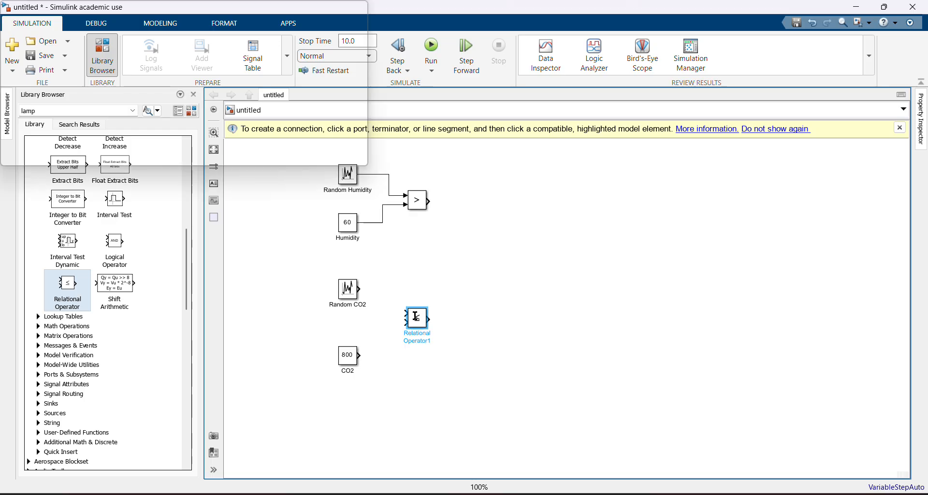
{"action": "left_click", "coordinate": [526, 320]}
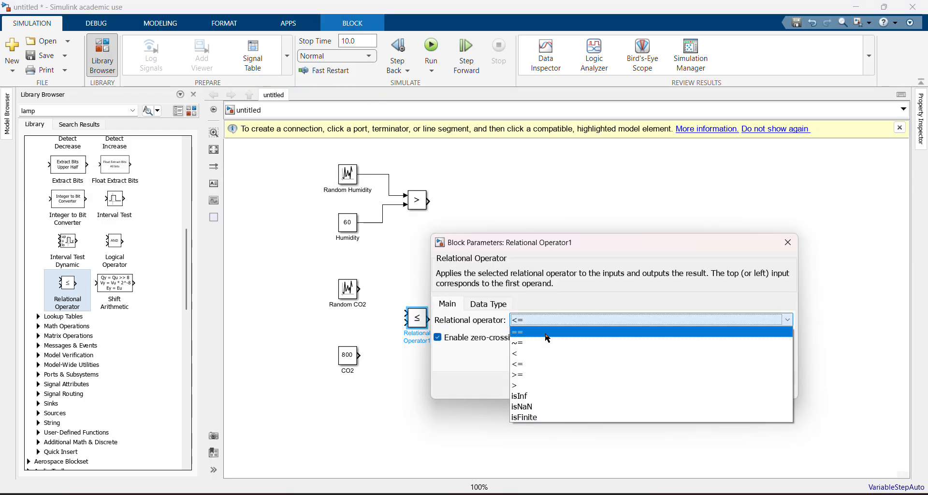
{"action": "left_click", "coordinate": [532, 385]}
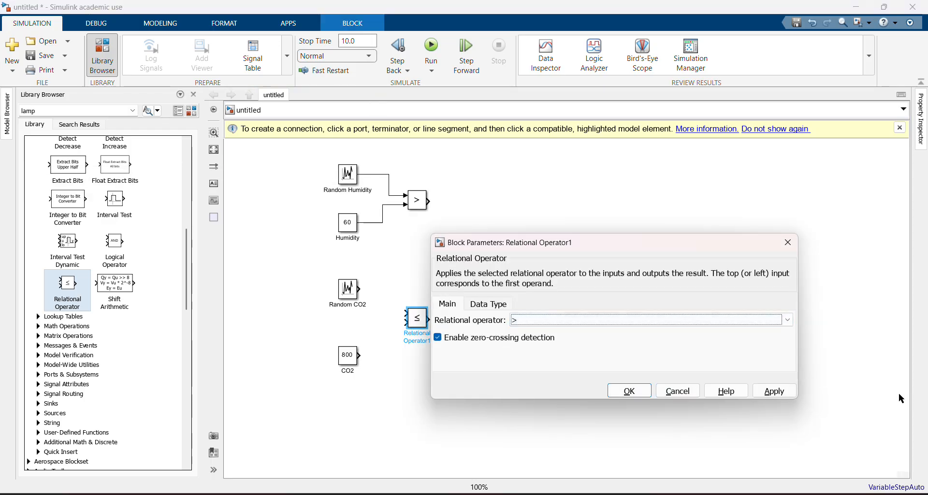
{"action": "left_click", "coordinate": [785, 394]}
{"action": "left_click", "coordinate": [631, 389]}
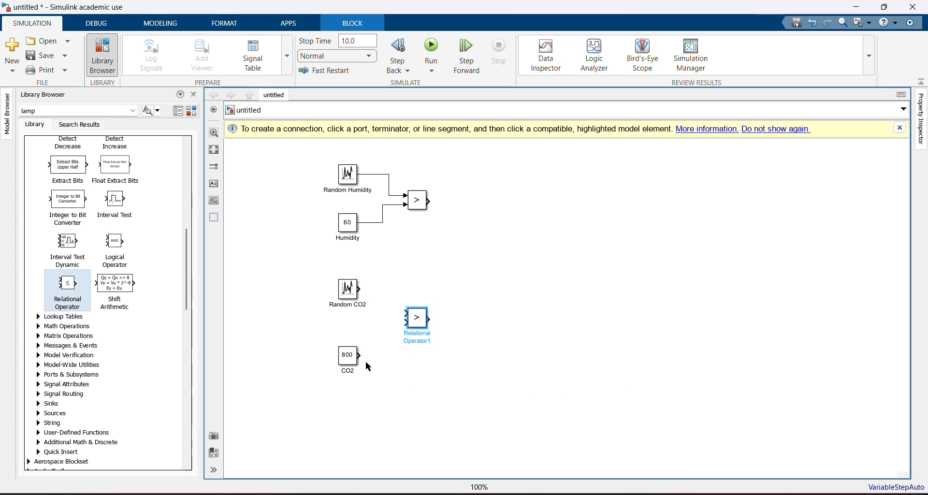
Connect Random CO2 to the upper input and the CO2 constant to the lower input of the second Relational Operator
{"action": "mouse_move", "coordinate": [361, 355]}
{"action": "left_mouse_down"}
{"action": "mouse_move", "coordinate": [408, 327]}
{"action": "mouse_move", "coordinate": [399, 323]}
{"action": "left_mouse_up"}
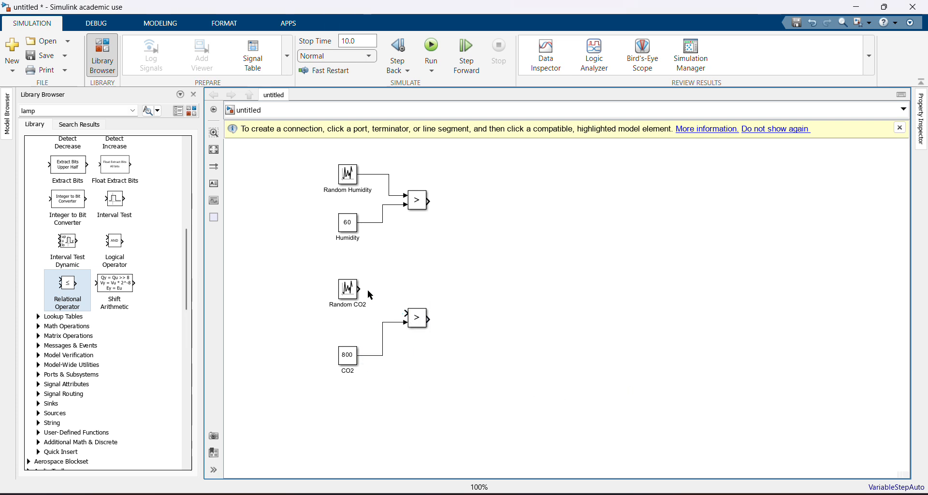
{"action": "left_click", "coordinate": [360, 289]}
{"action": "left_click", "coordinate": [400, 313]}
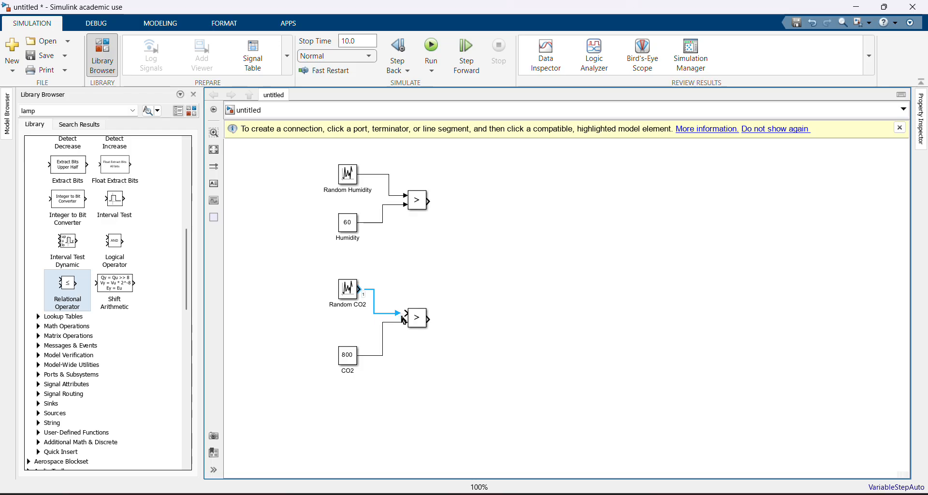
{"action": "left_click", "coordinate": [418, 317]}
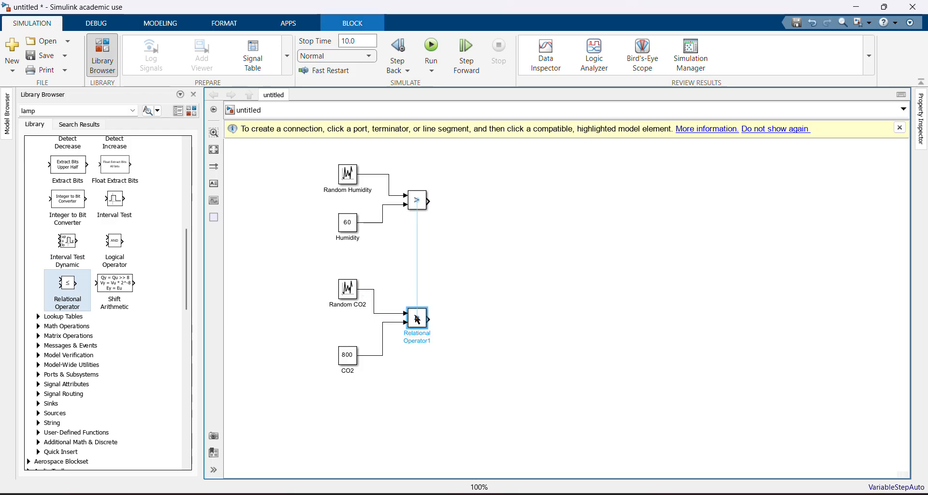
{"action": "left_click", "coordinate": [477, 273]}
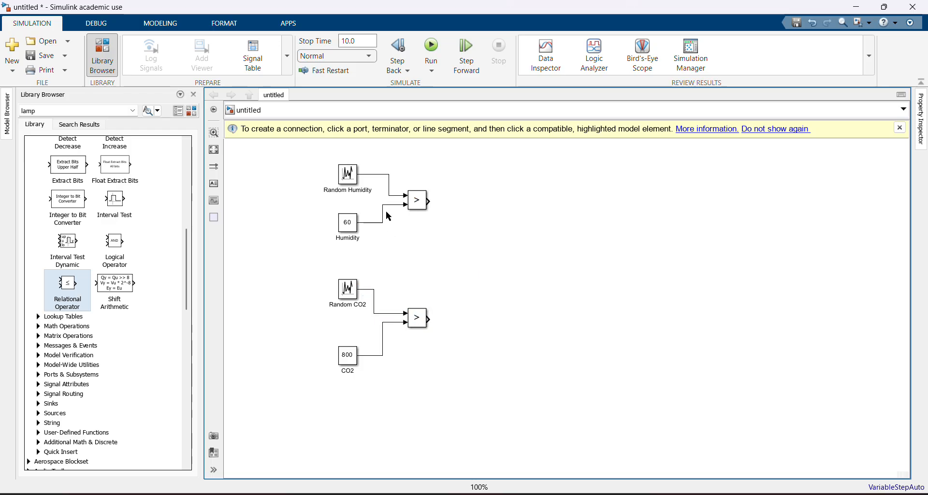
Review the fan requirements in Paint, return to the Simulink model, and place a Logical Operator block to the right between the two comparisons
{"action": "key", "text": "alt+Tab"}
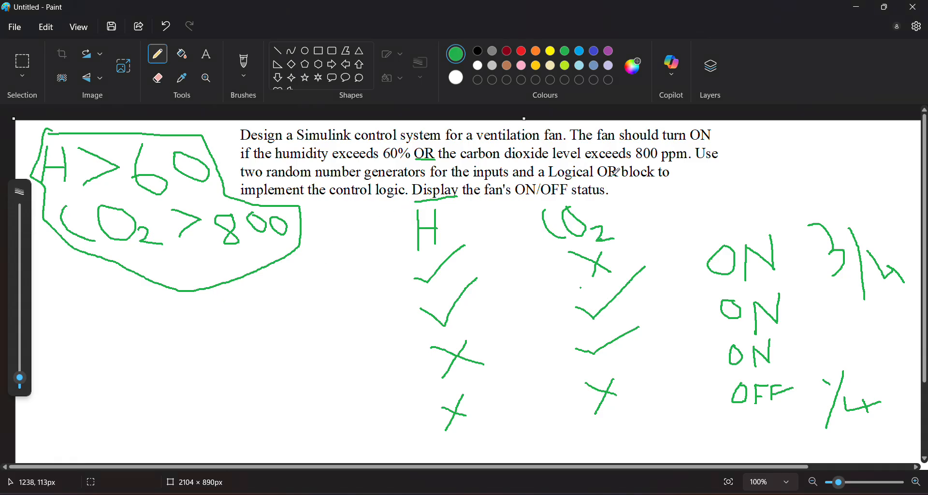
{"action": "key", "text": "alt+Tab"}
{"action": "key", "text": "alt+Tab"}
{"action": "key", "text": "alt+Tab"}
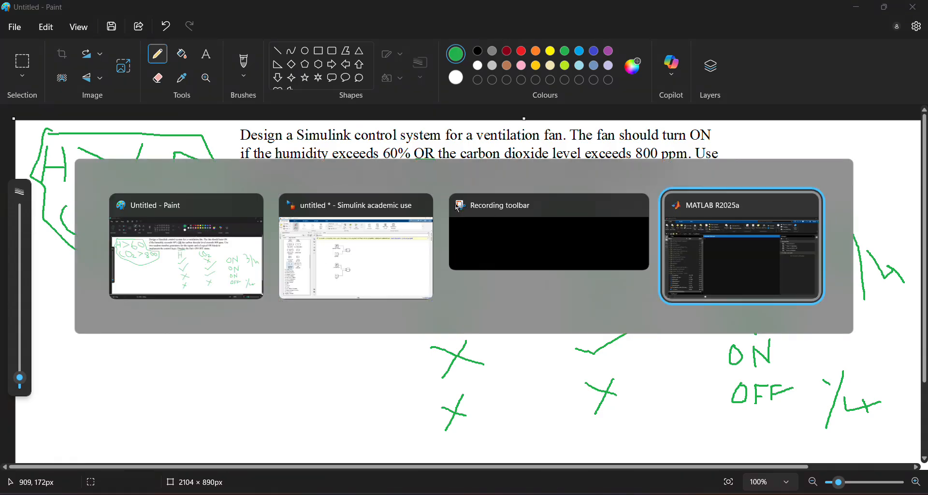
{"action": "key", "text": "alt+shift+Tab"}
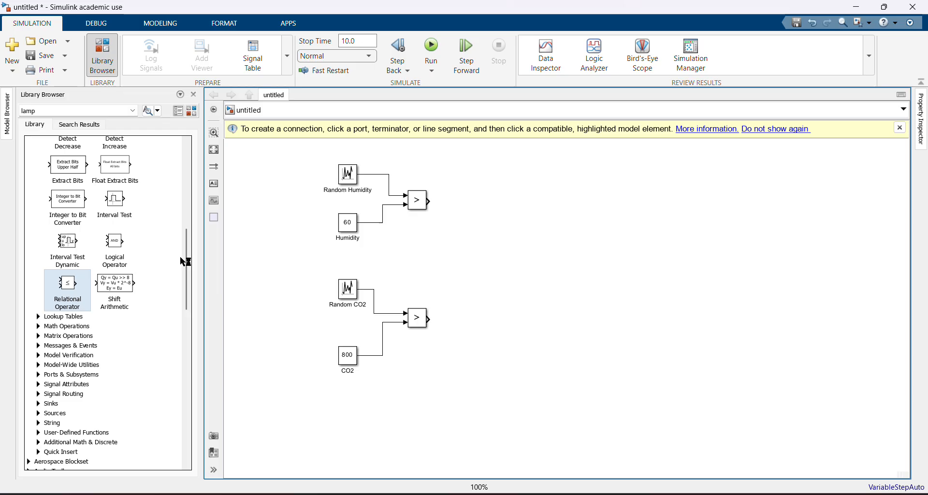
{"action": "left_click_drag", "start_coordinate": [188, 265], "coordinate": [181, 165]}
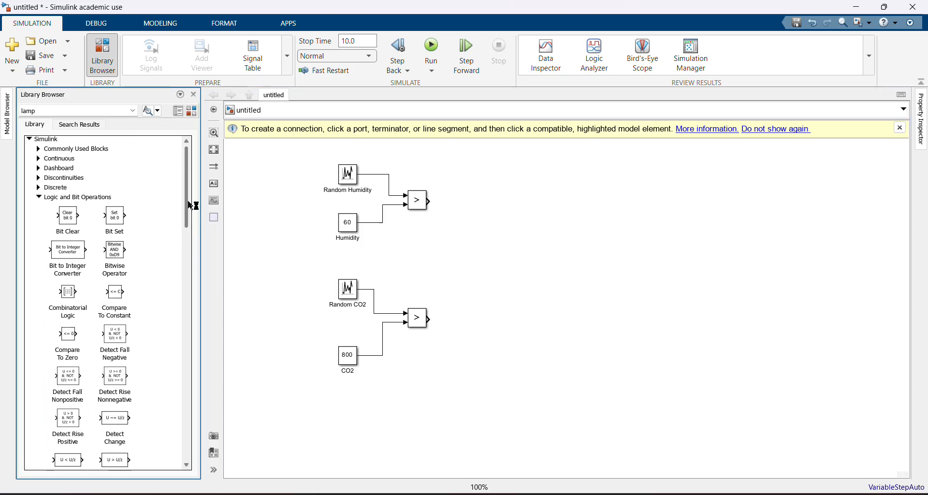
{"action": "left_click_drag", "start_coordinate": [189, 201], "coordinate": [490, 260]}
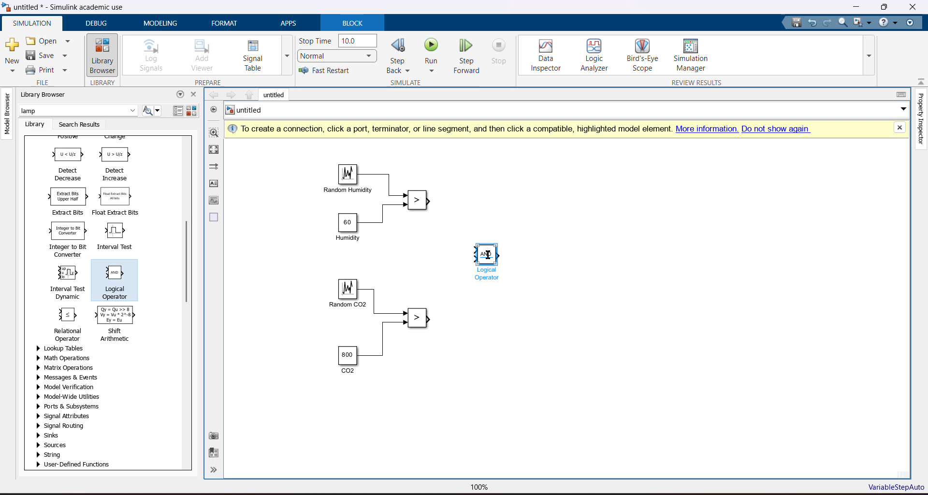
Set the Logical Operator block's operator to OR
{"action": "left_click", "coordinate": [488, 255]}
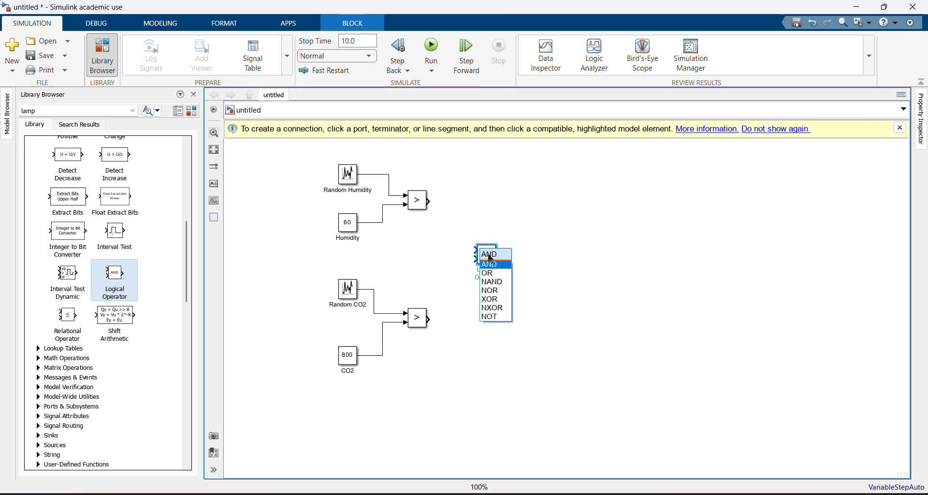
{"action": "left_click", "coordinate": [523, 240]}
{"action": "double_click", "coordinate": [486, 256]}
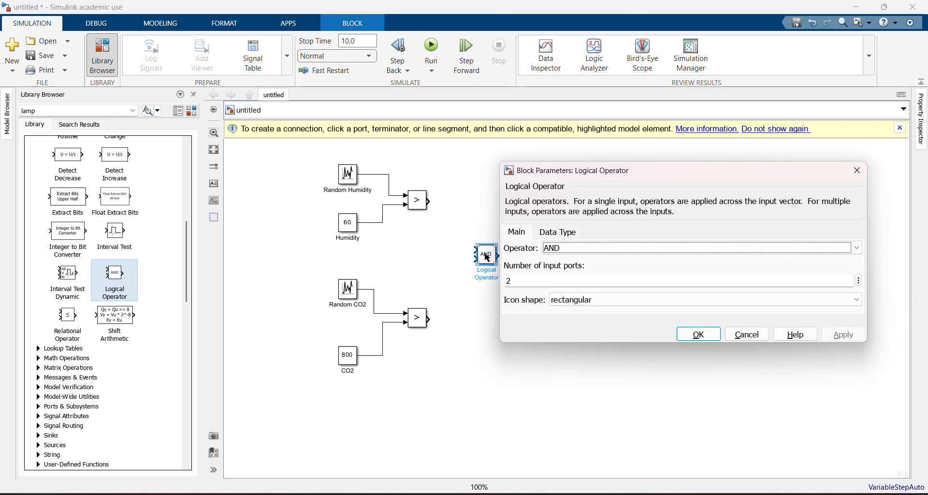
{"action": "left_click", "coordinate": [594, 246]}
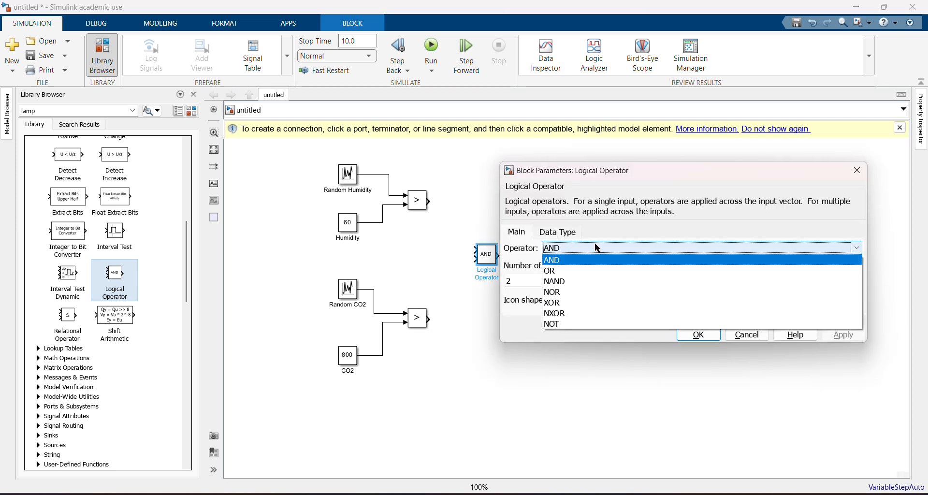
{"action": "left_click", "coordinate": [552, 274]}
{"action": "left_click", "coordinate": [698, 335]}
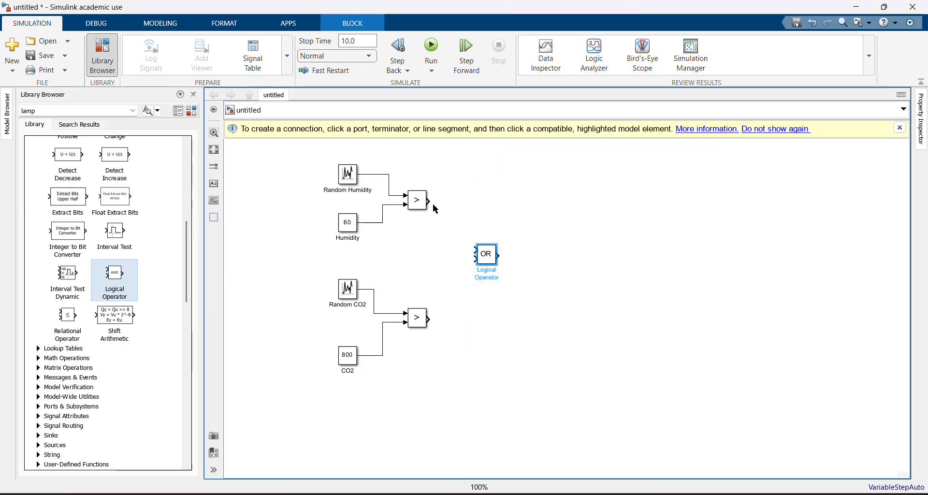
Connect the humidity comparison's output to the OR block's upper input and the CO2 comparison's output to its lower input
{"action": "left_click_drag", "start_coordinate": [433, 204], "coordinate": [470, 248]}
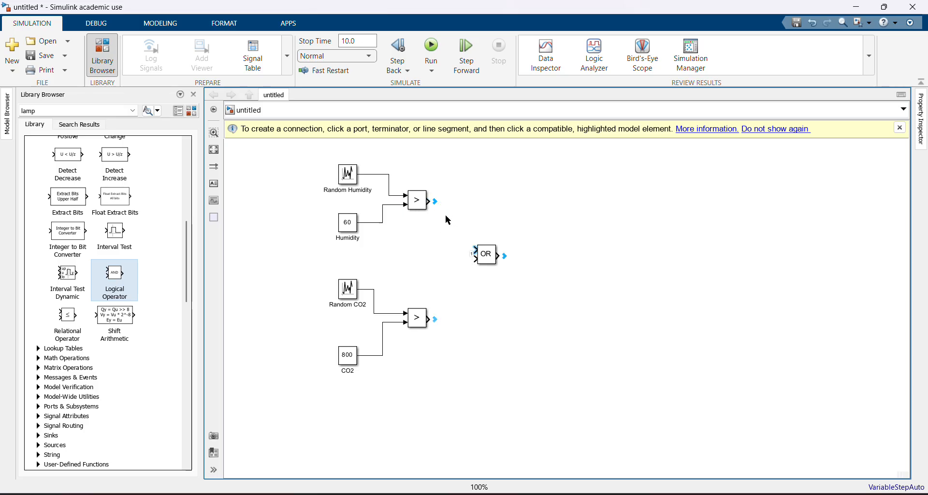
{"action": "left_click", "coordinate": [440, 300]}
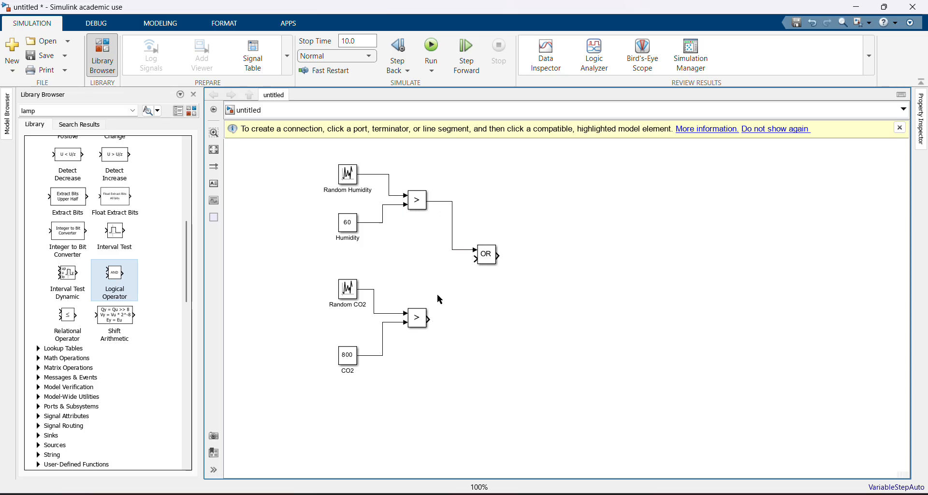
{"action": "left_click", "coordinate": [428, 320]}
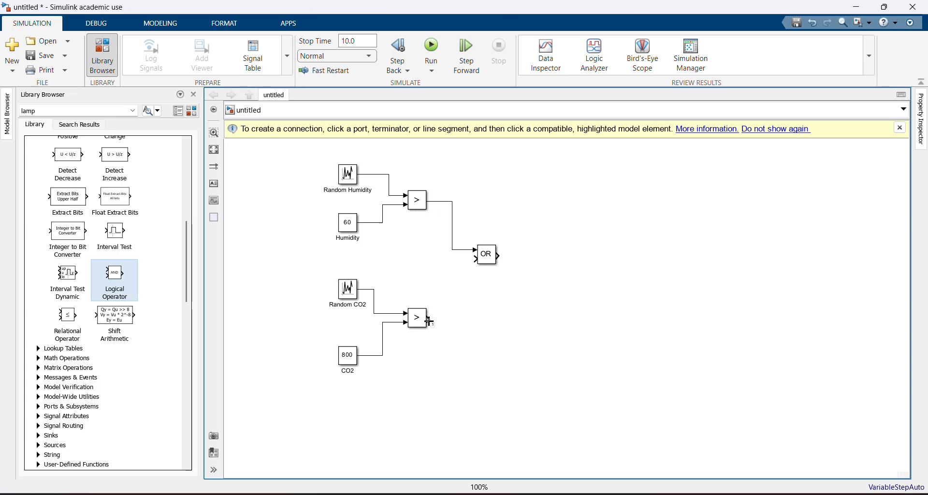
{"action": "left_click", "coordinate": [467, 260]}
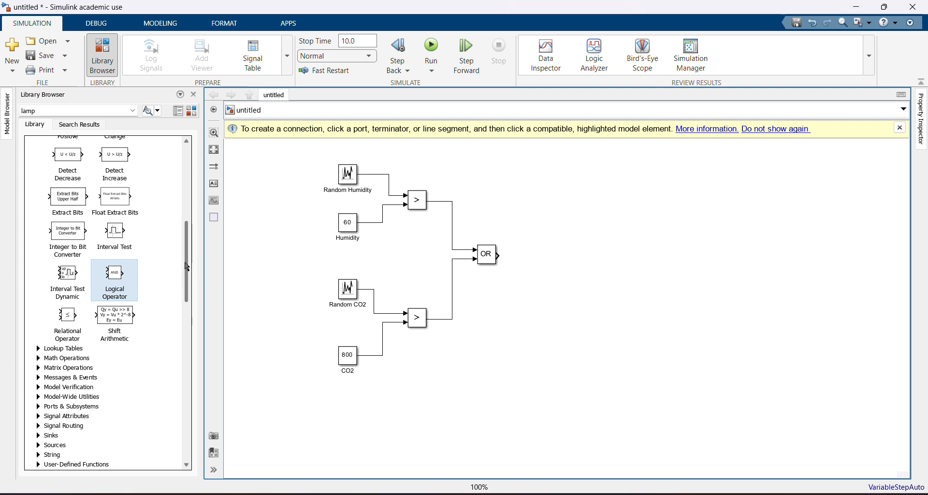
Place a Display block from the Sinks library to the right of the OR block and connect the OR output to it
{"action": "left_click_drag", "start_coordinate": [187, 267], "coordinate": [174, 169]}
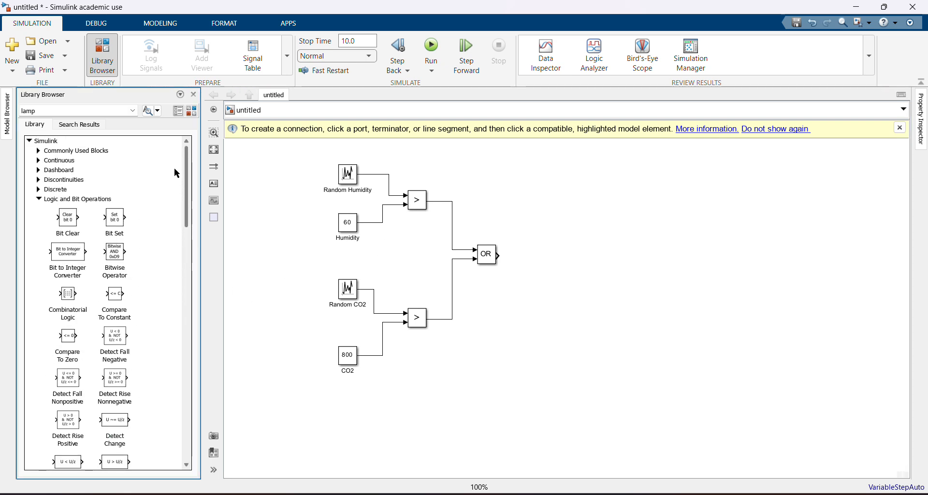
{"action": "left_click", "coordinate": [40, 201]}
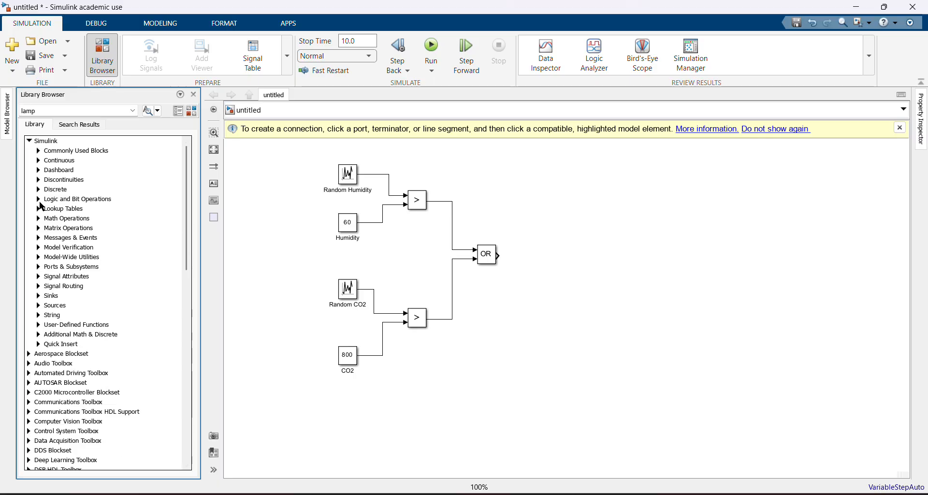
{"action": "left_click", "coordinate": [39, 296]}
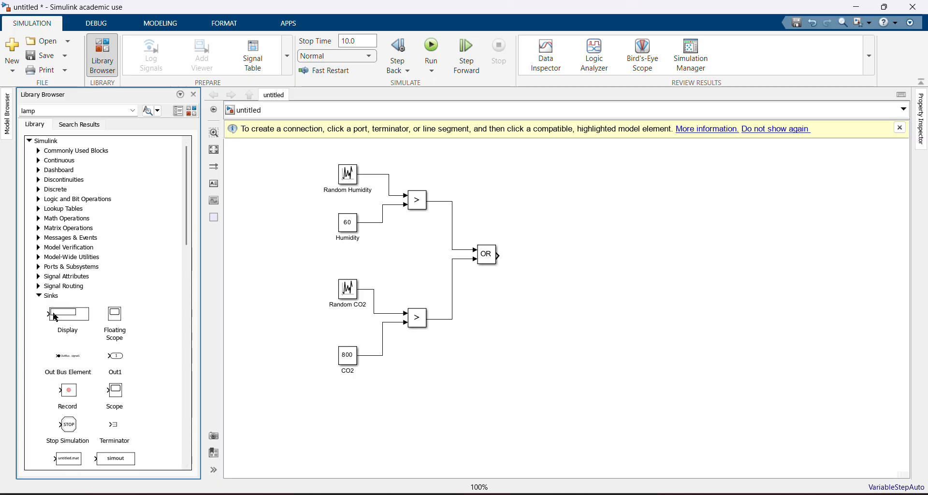
{"action": "left_click_drag", "start_coordinate": [54, 313], "coordinate": [568, 262]}
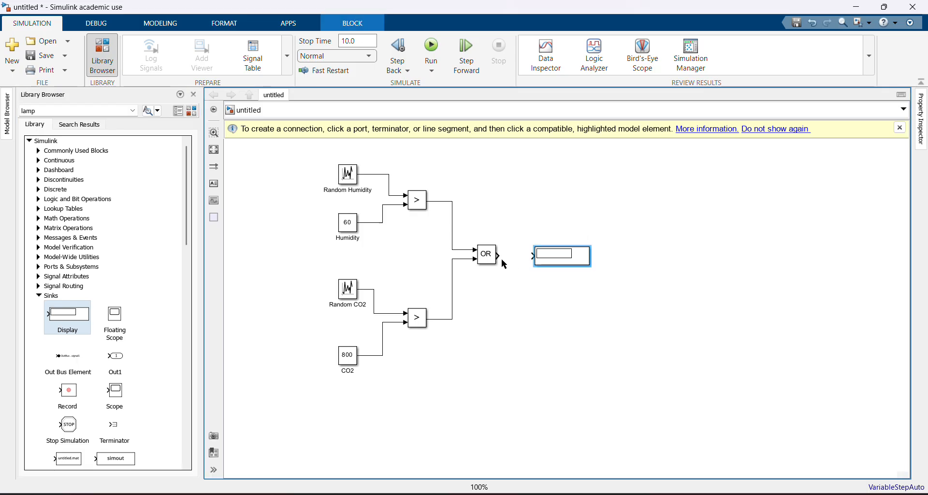
{"action": "left_click_drag", "start_coordinate": [501, 259], "coordinate": [529, 261]}
{"action": "left_click", "coordinate": [554, 258]}
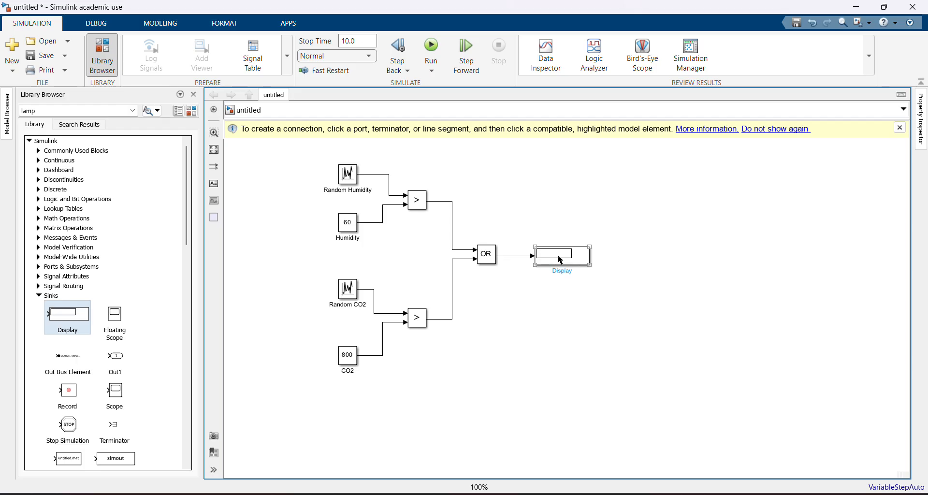
{"action": "double_click", "coordinate": [559, 256]}
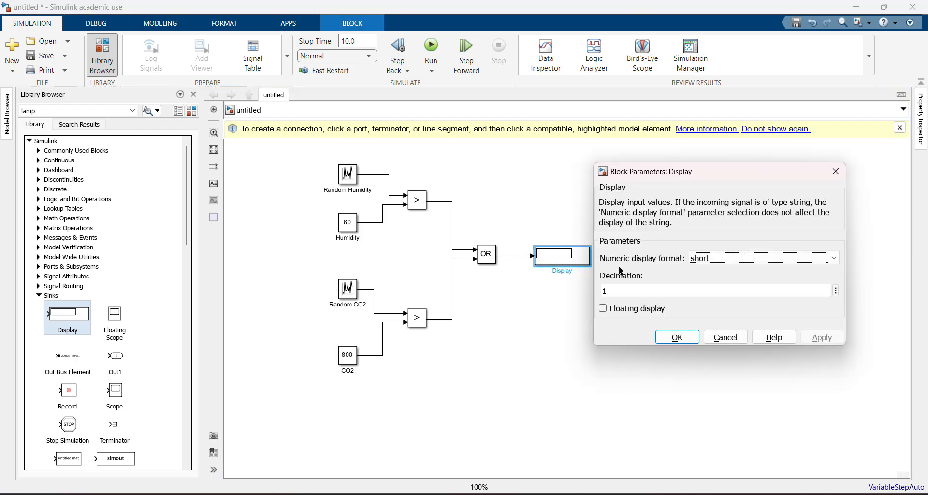
{"action": "left_click", "coordinate": [678, 337]}
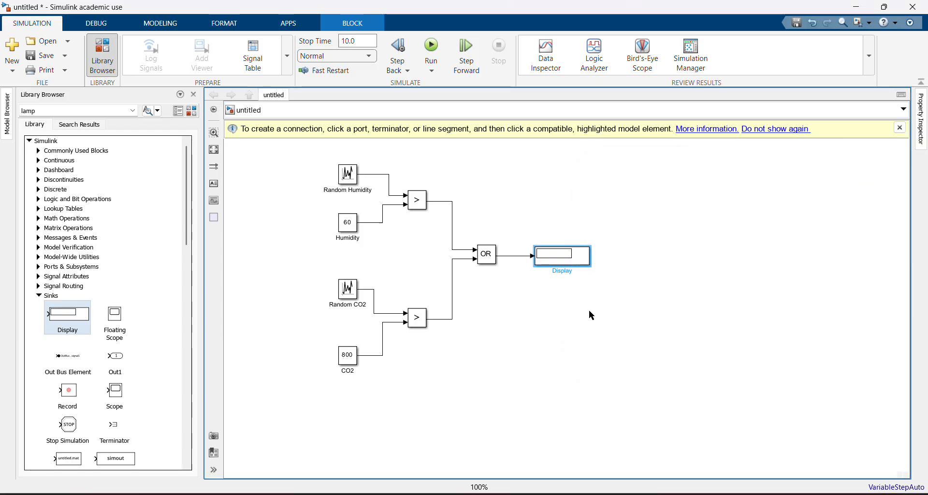
Search the block library for lamp and place a Lamp block to the right of the Display
{"action": "double_click", "coordinate": [49, 297]}
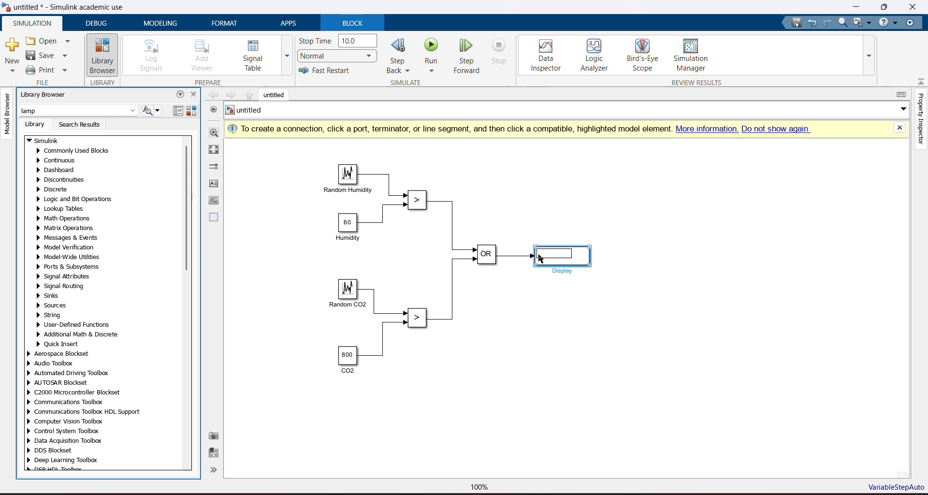
{"action": "double_click", "coordinate": [128, 110]}
{"action": "key", "text": "BackSpace"}
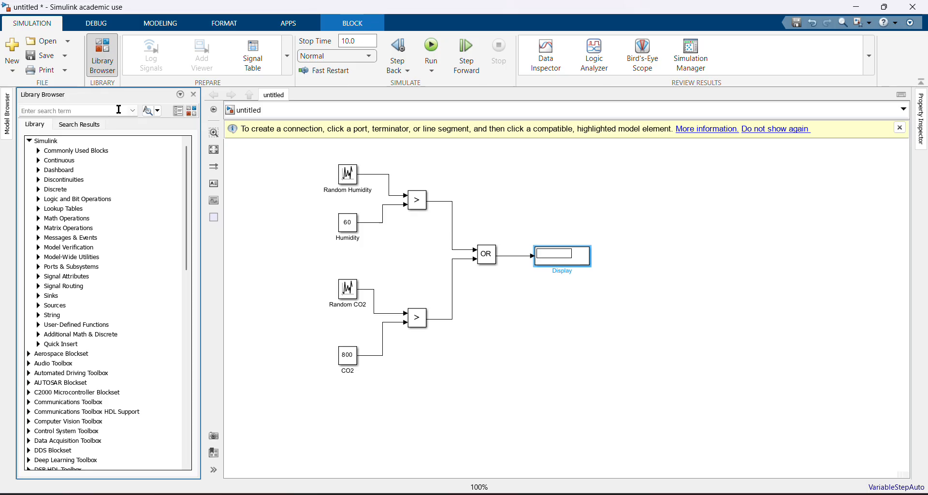
{"action": "type", "text": "Lam"}
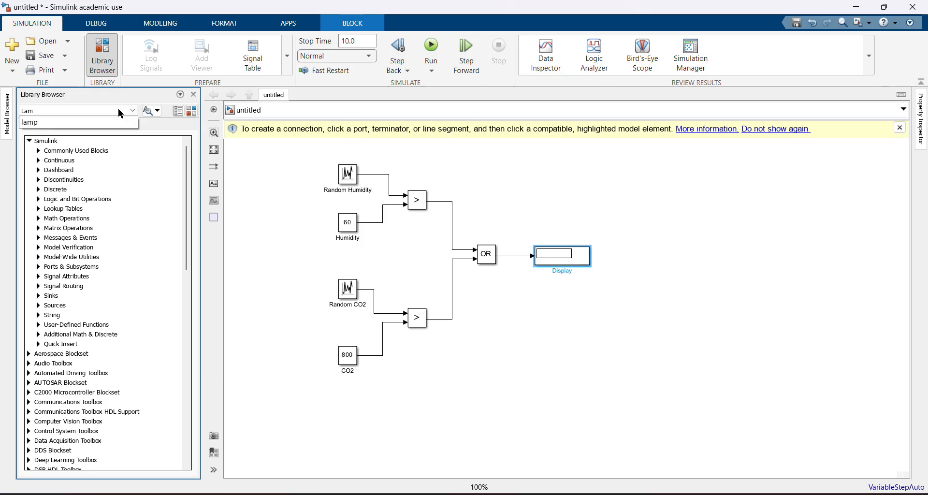
{"action": "type", "text": "p"}
{"action": "key", "text": "Return"}
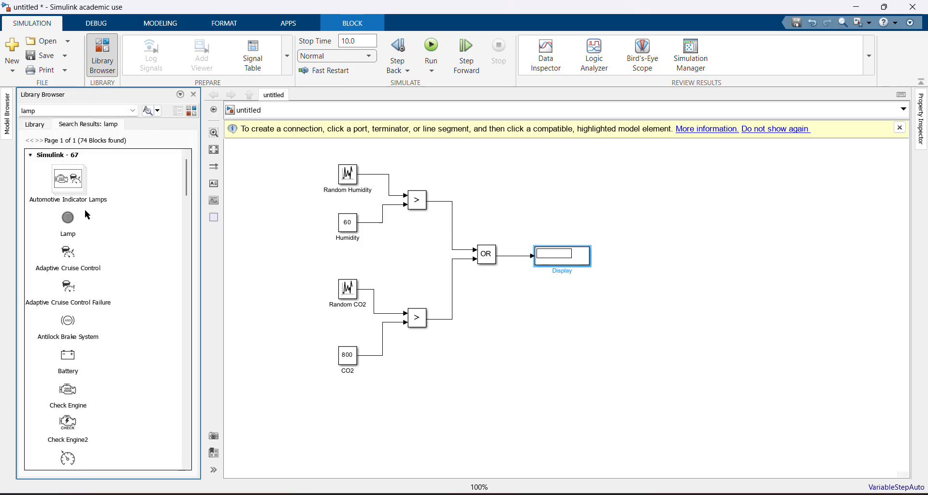
{"action": "left_click_drag", "start_coordinate": [72, 221], "coordinate": [656, 254]}
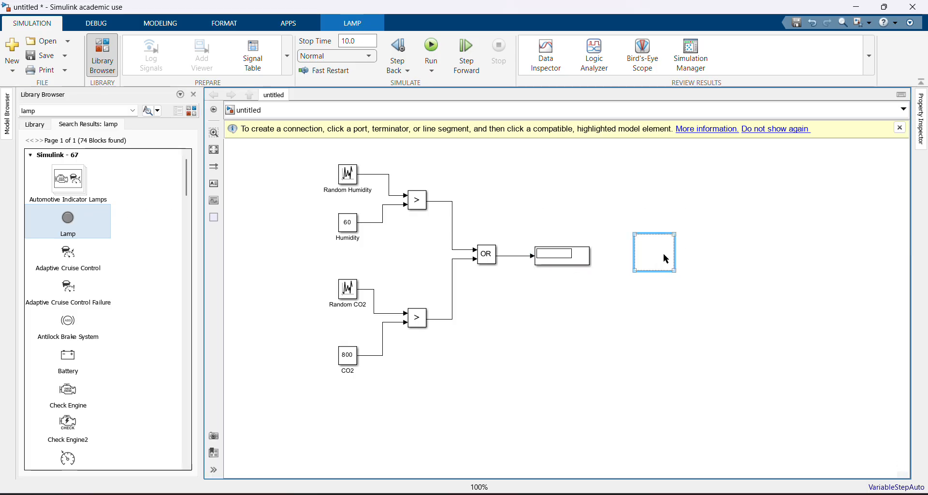
{"action": "left_click", "coordinate": [671, 305]}
{"action": "left_click", "coordinate": [661, 255]}
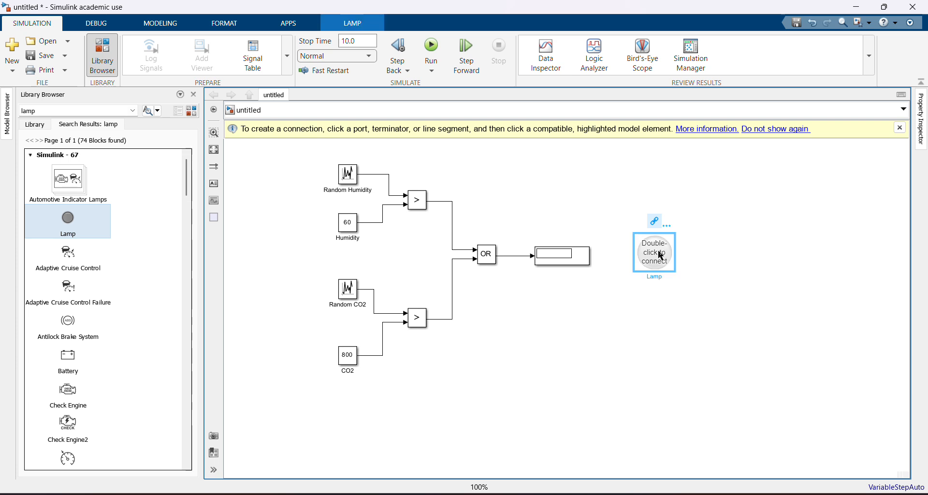
Try to set the Lamp's state 0 color to dark red
{"action": "double_click", "coordinate": [662, 255]}
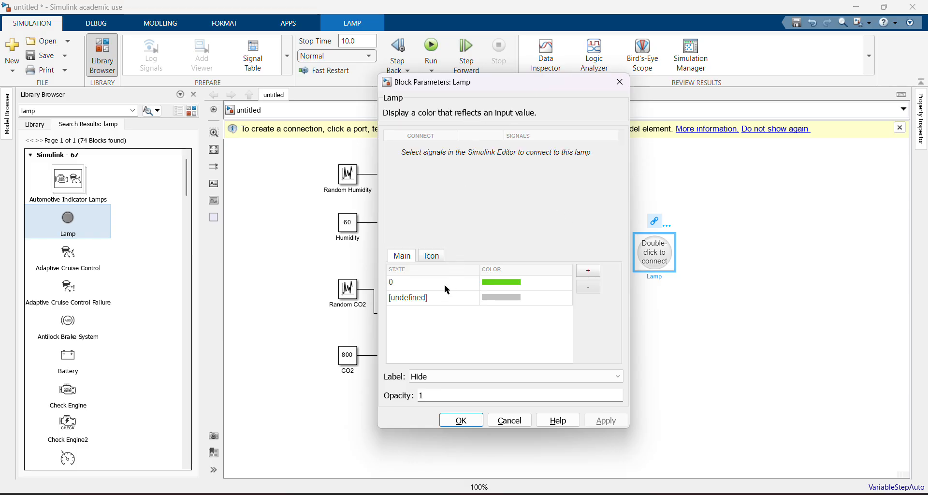
{"action": "left_click", "coordinate": [492, 280]}
{"action": "left_click", "coordinate": [518, 284]}
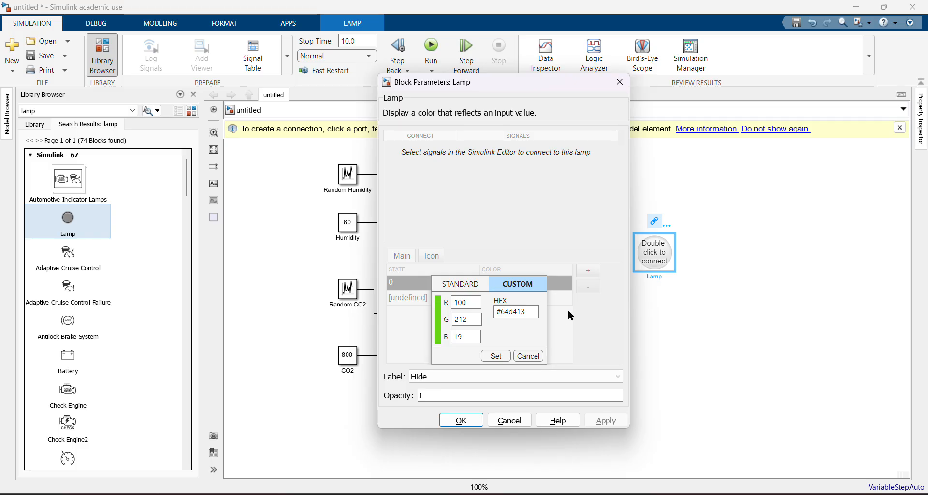
{"action": "left_click", "coordinate": [571, 315]}
{"action": "left_click", "coordinate": [510, 282]}
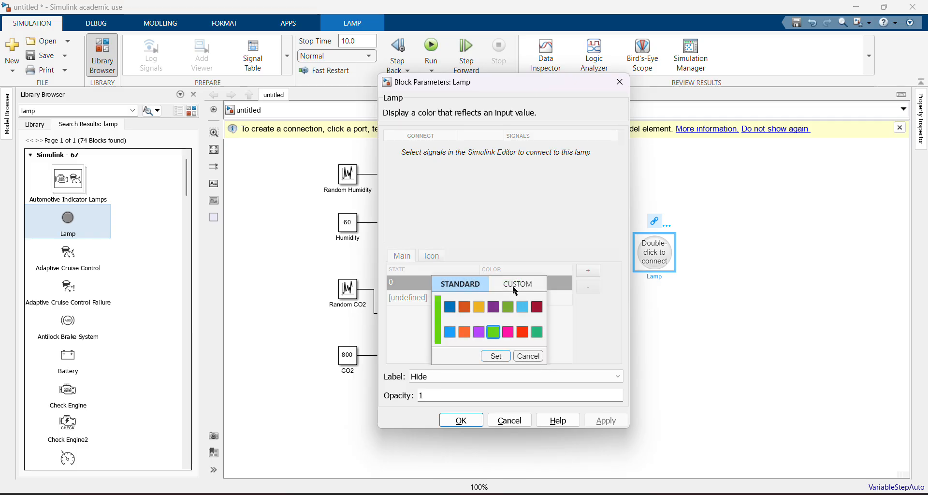
{"action": "left_click", "coordinate": [537, 308]}
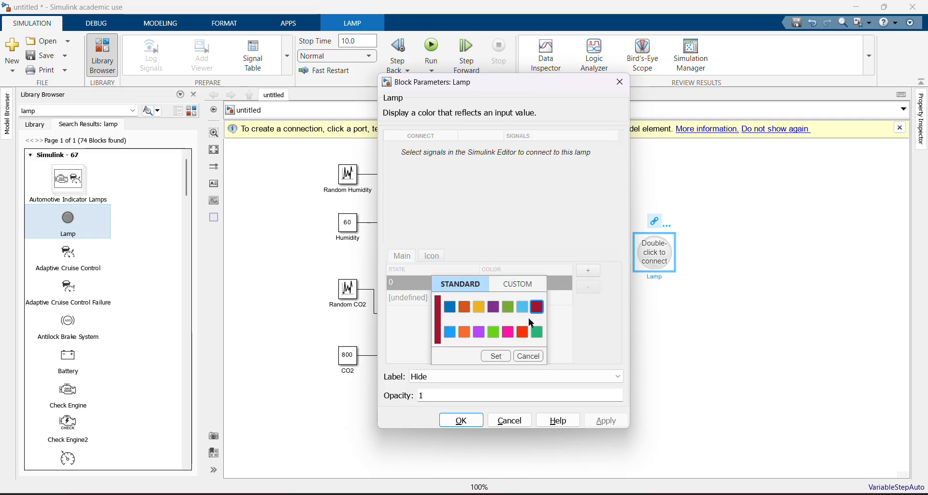
{"action": "left_click", "coordinate": [465, 420]}
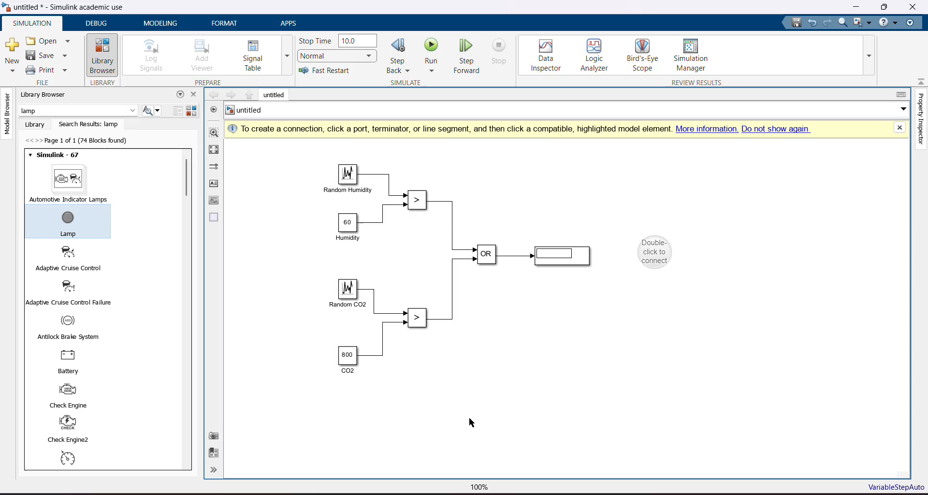
{"action": "left_click", "coordinate": [659, 265]}
{"action": "double_click", "coordinate": [658, 264]}
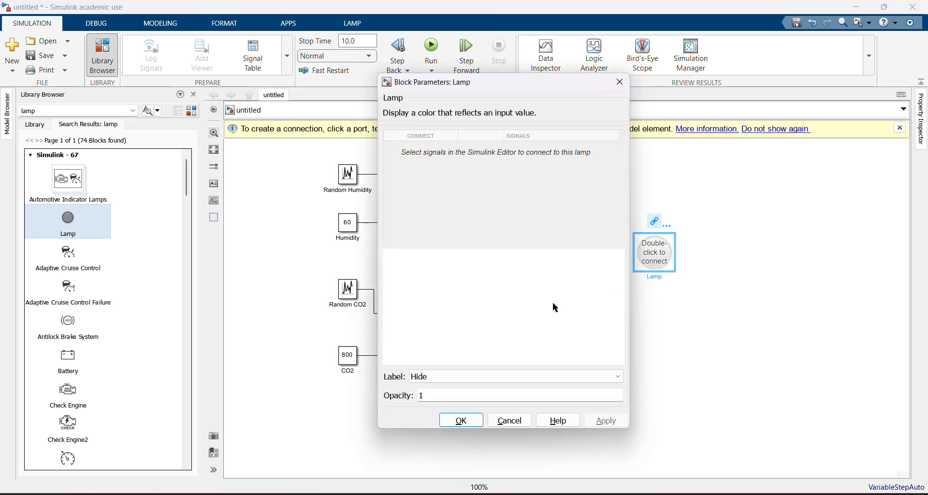
{"action": "left_click", "coordinate": [526, 281]}
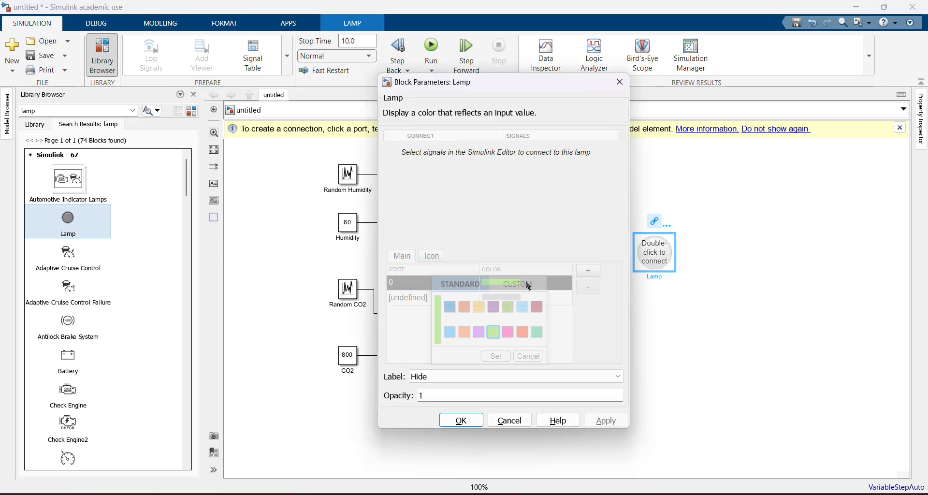
{"action": "left_click", "coordinate": [538, 308]}
{"action": "left_click", "coordinate": [497, 356]}
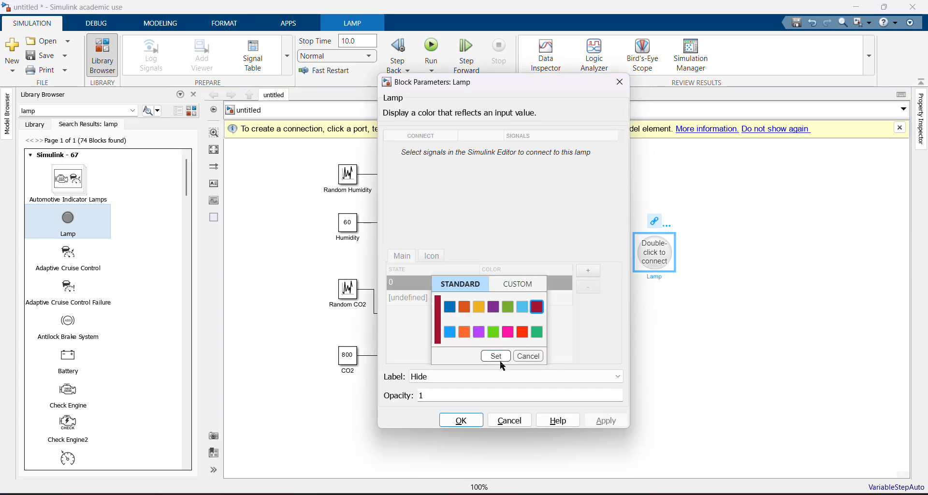
{"action": "left_click", "coordinate": [461, 420]}
Set the Lamp's state 0 color to dark red and add state 1 with bright green
{"action": "double_click", "coordinate": [658, 254]}
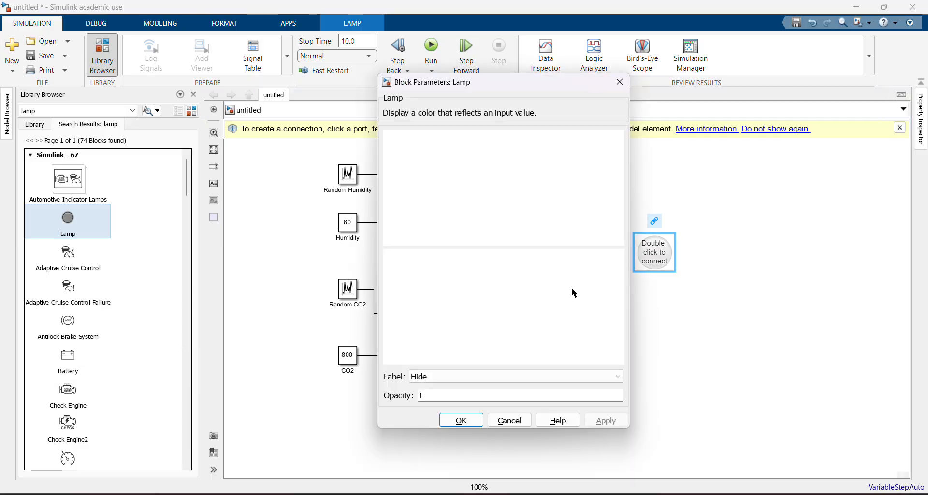
{"action": "left_click", "coordinate": [551, 282]}
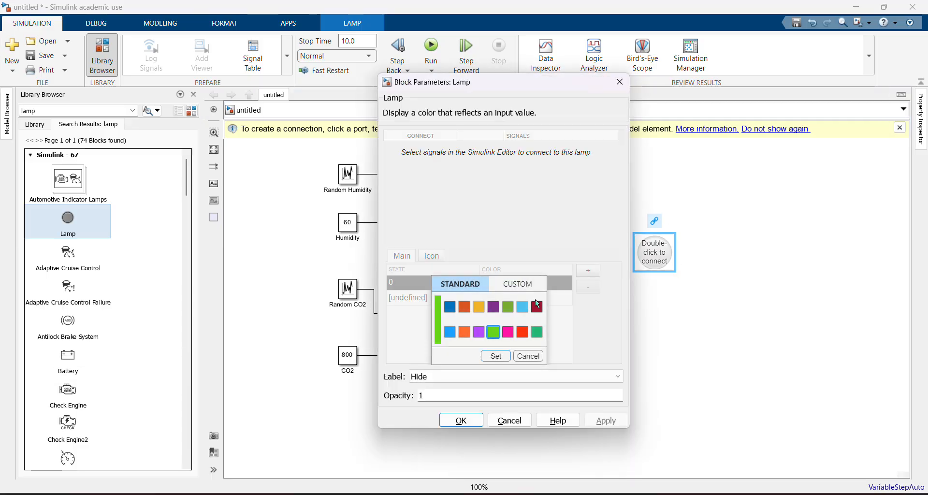
{"action": "left_click", "coordinate": [496, 356]}
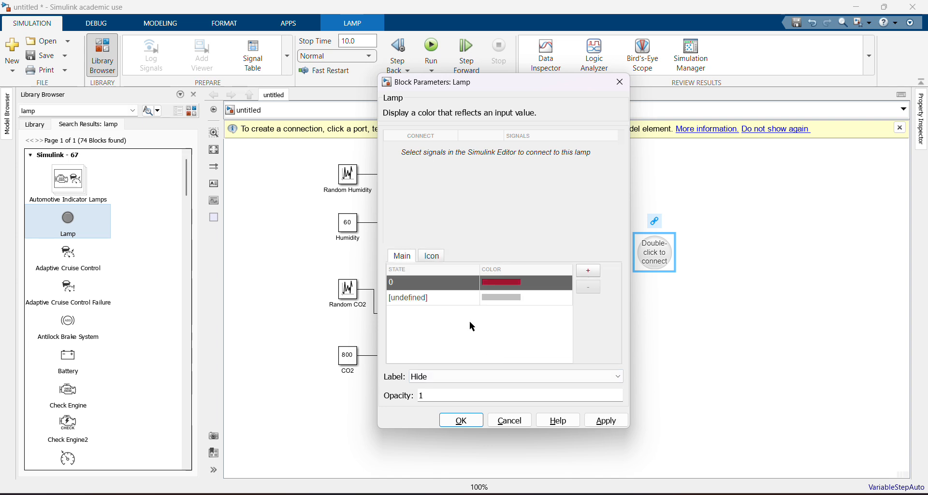
{"action": "left_click", "coordinate": [587, 272]}
{"action": "left_click", "coordinate": [500, 296]}
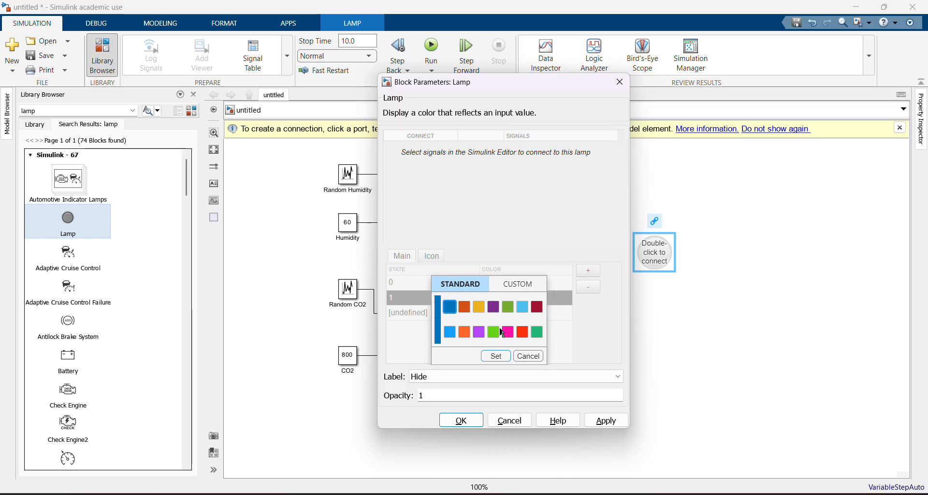
{"action": "left_click", "coordinate": [494, 332]}
{"action": "left_click", "coordinate": [500, 356]}
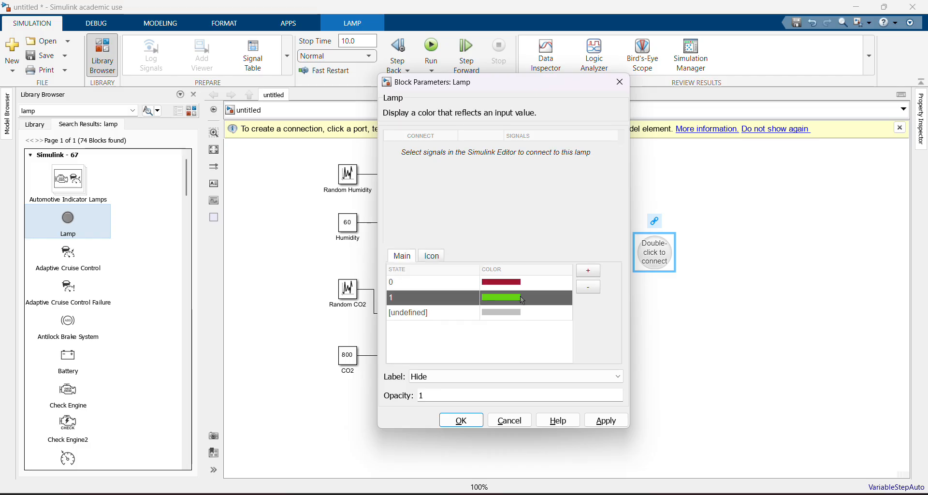
Connect the Lamp to the signal between the OR block and the Display, Logical Operator:1, and accept the Lamp's parameters
{"action": "left_click", "coordinate": [534, 140]}
{"action": "left_click_drag", "start_coordinate": [522, 86], "coordinate": [381, 106]}
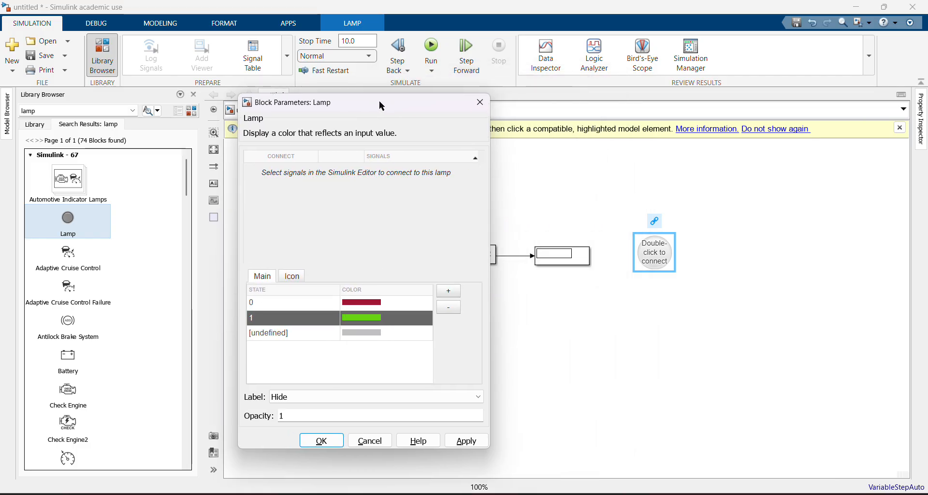
{"action": "left_click", "coordinate": [430, 162]}
{"action": "left_click", "coordinate": [425, 160]}
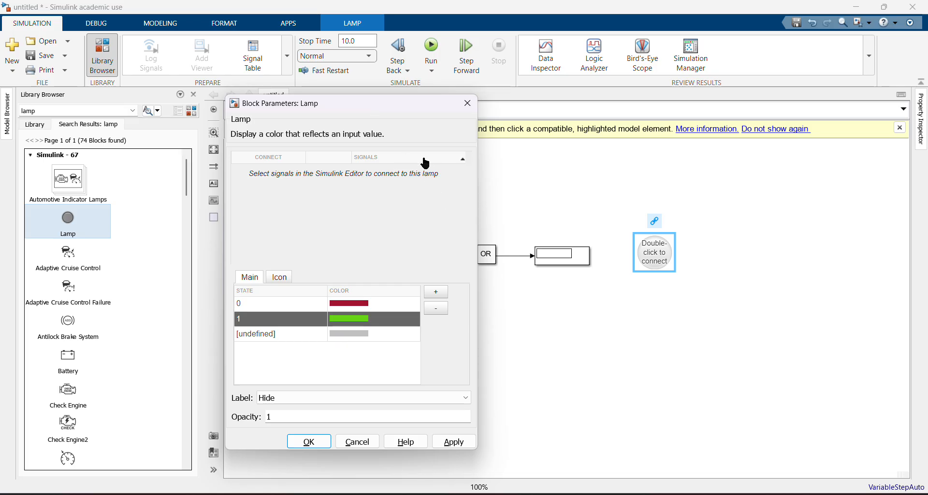
{"action": "left_click", "coordinate": [512, 256]}
{"action": "mouse_move", "coordinate": [511, 249]}
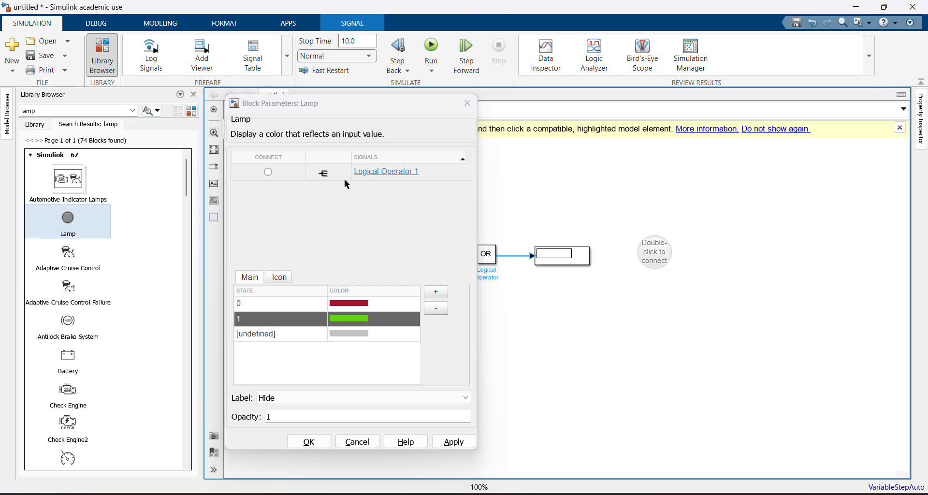
{"action": "left_click", "coordinate": [269, 173]}
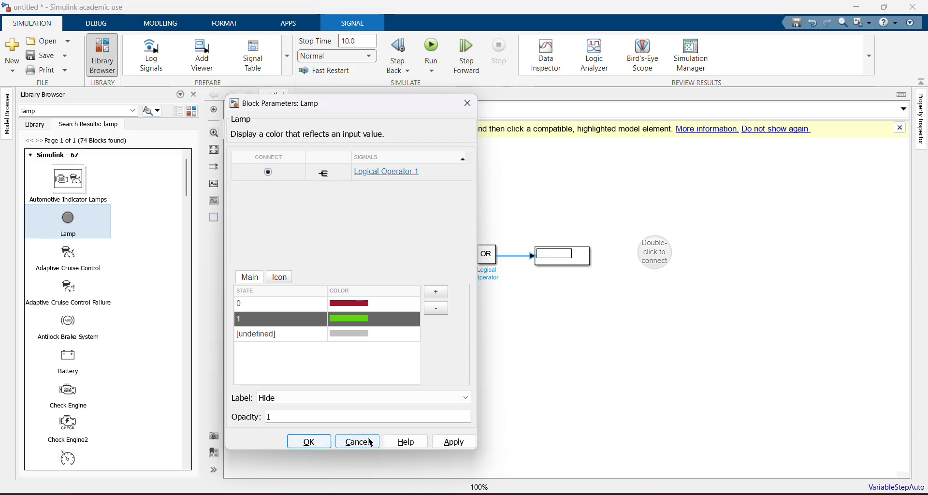
{"action": "left_click", "coordinate": [534, 258]}
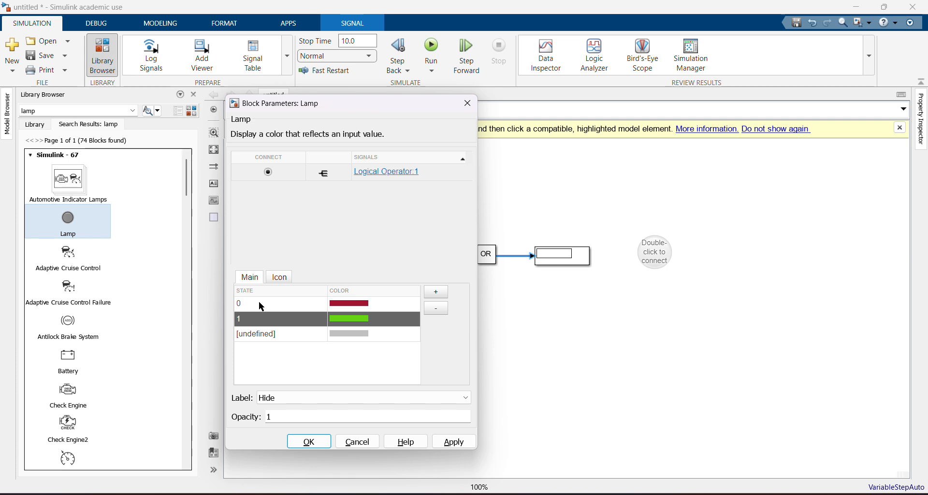
{"action": "left_click", "coordinate": [321, 441]}
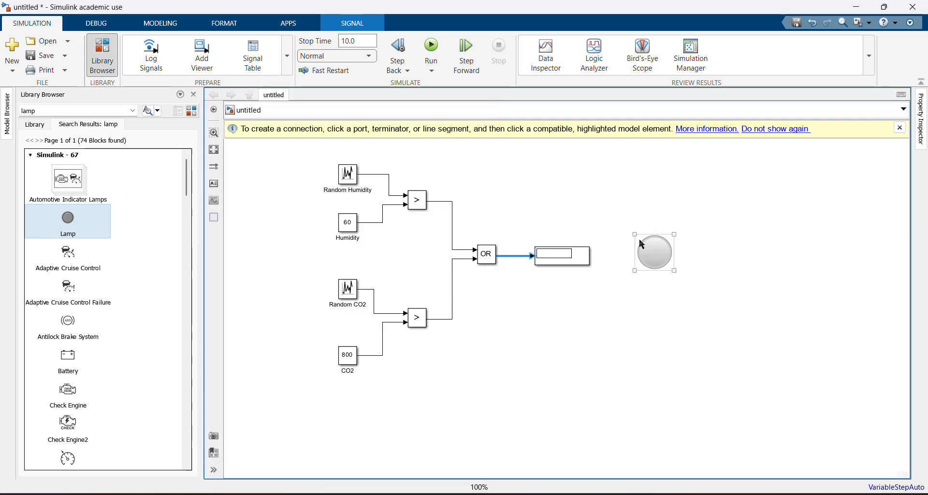
Run the simulation with a stop time of 10.0 and check the fan status on the Display block
{"action": "left_click", "coordinate": [433, 49]}
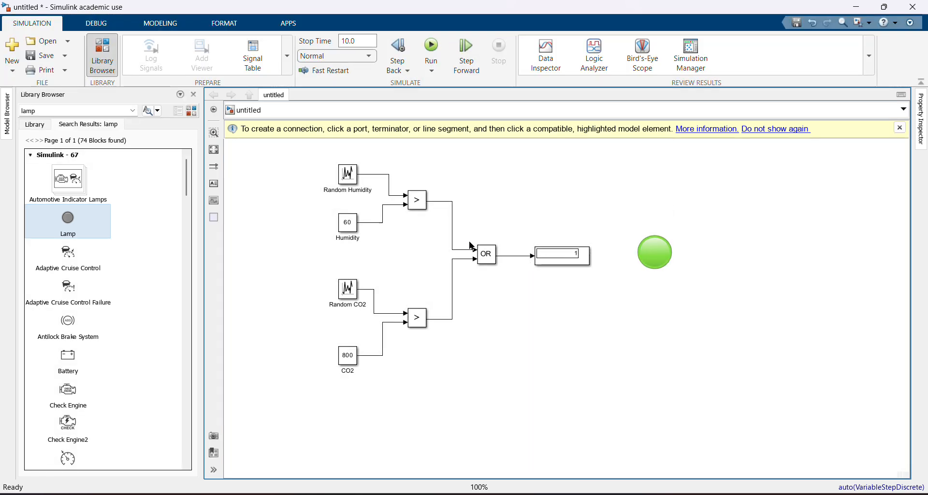
{"action": "left_click", "coordinate": [576, 256]}
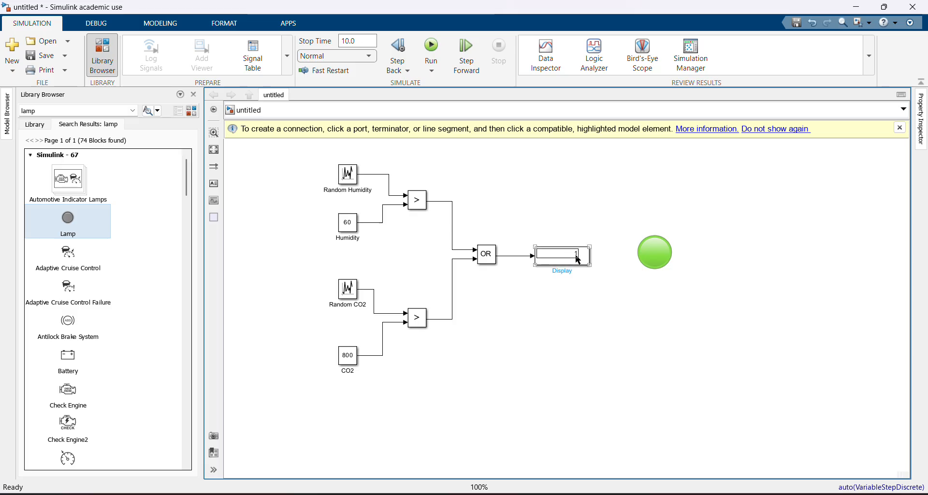